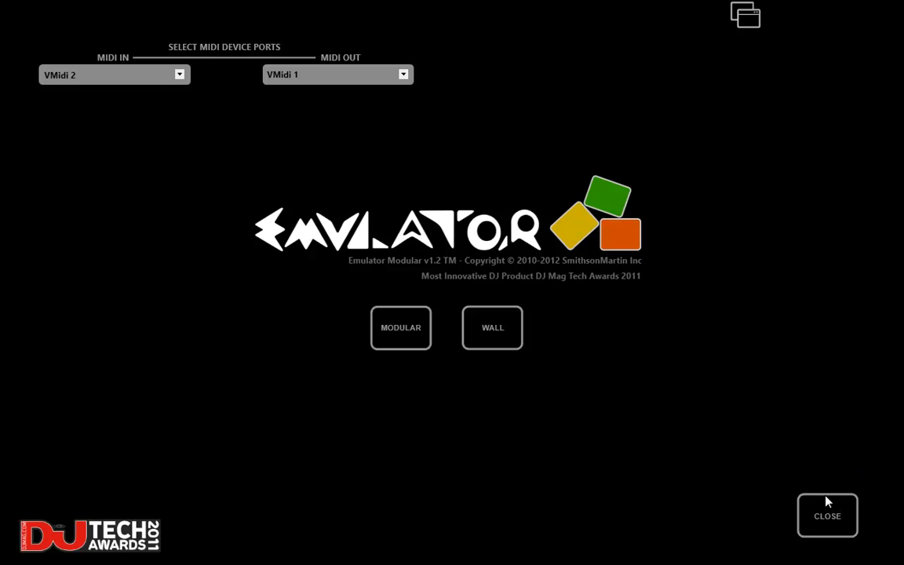
- Enter the Modular workspace, bring up the object editor and place a Play button on the empty canvas
left_click(401, 328)
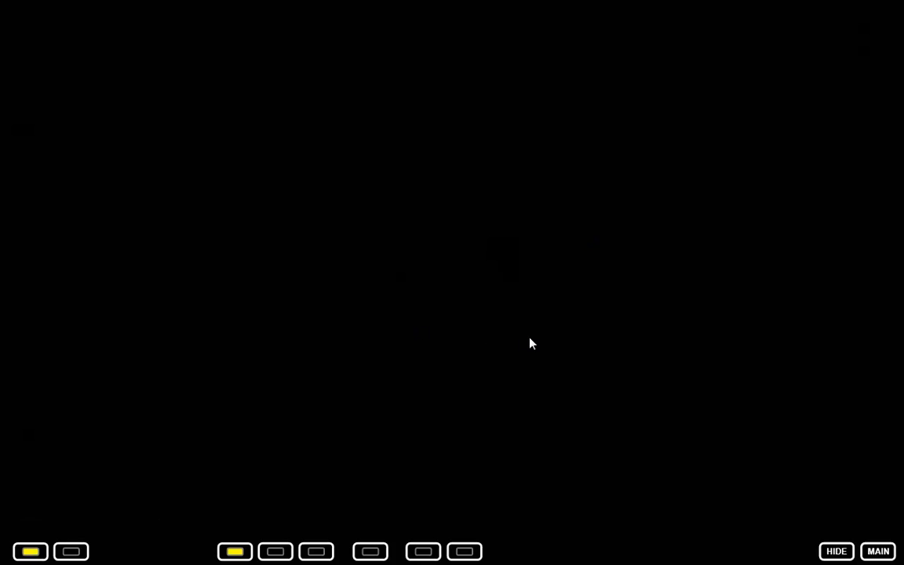
right_click(617, 345)
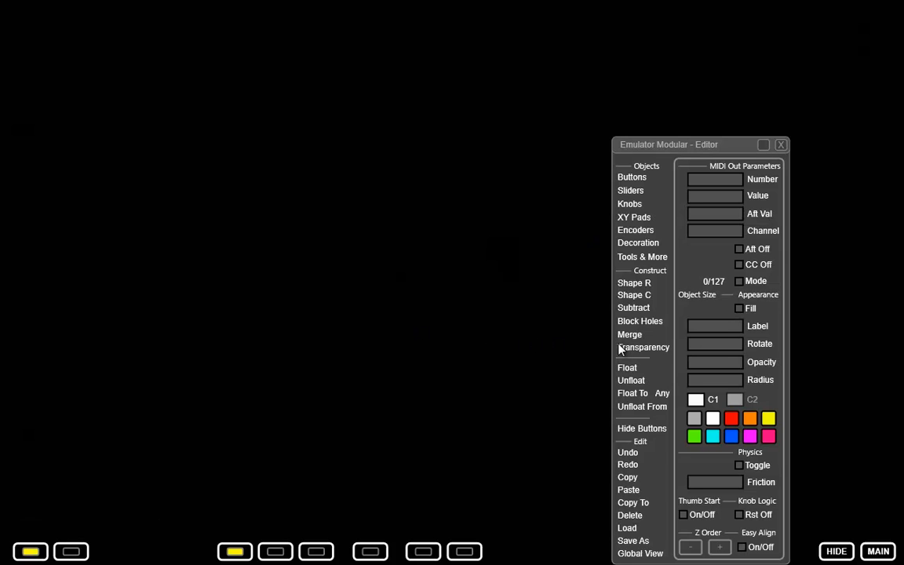
left_click(649, 180)
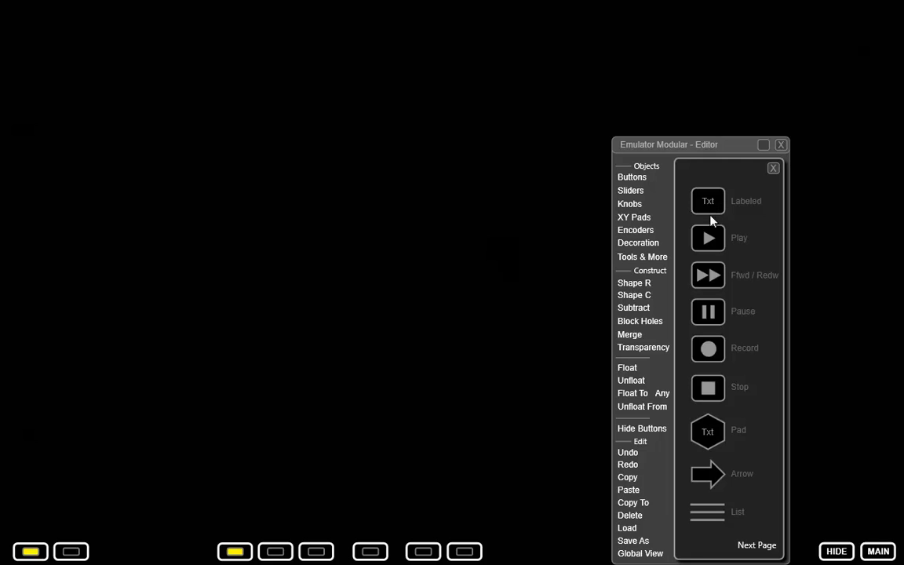
left_click(615, 75)
- Place a standard slider with its handle at the low end beside the Play button
left_click(632, 190)
left_click(694, 228)
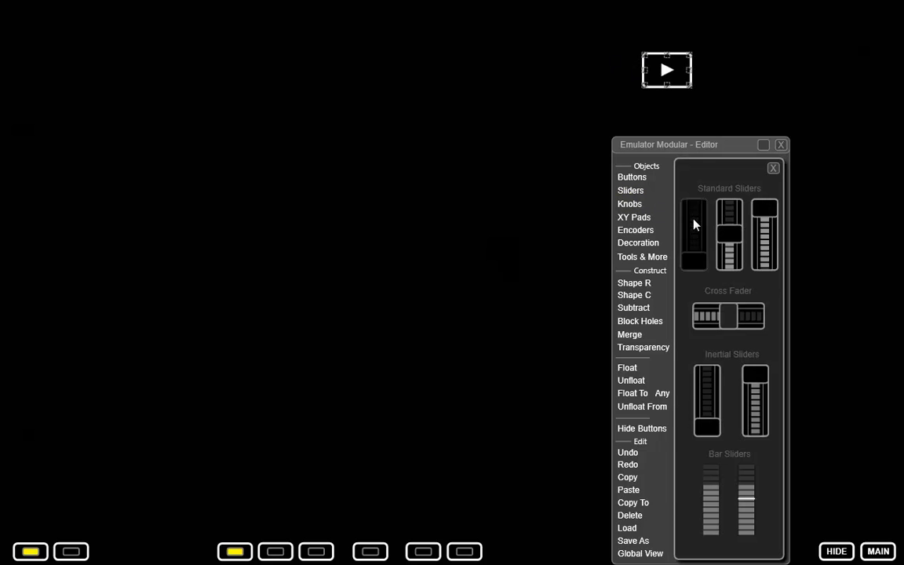
left_click(719, 57)
left_click_drag(748, 116, 728, 90)
- Place a standard knob with a starting value of 0 beside the slider
left_click(630, 203)
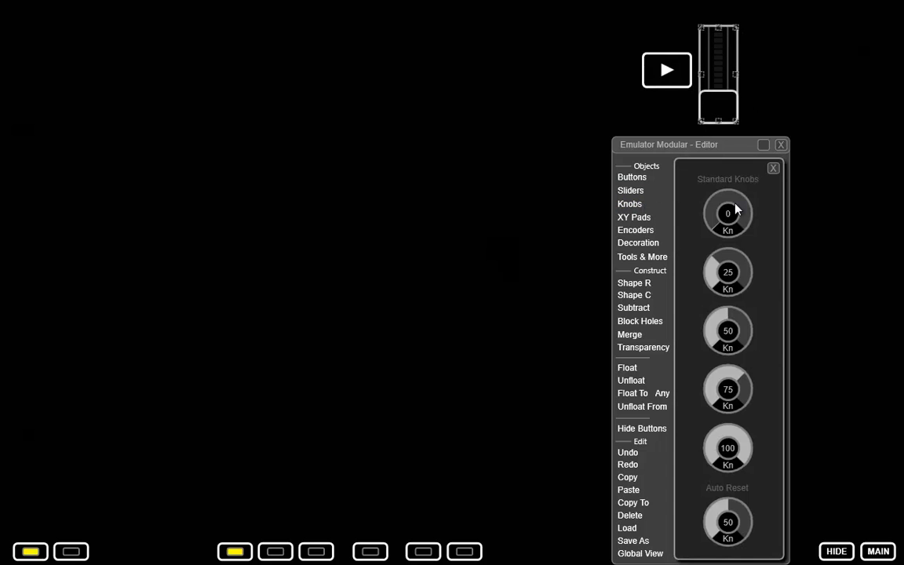
left_click(783, 56)
left_click_drag(817, 95, 785, 78)
left_click(814, 139)
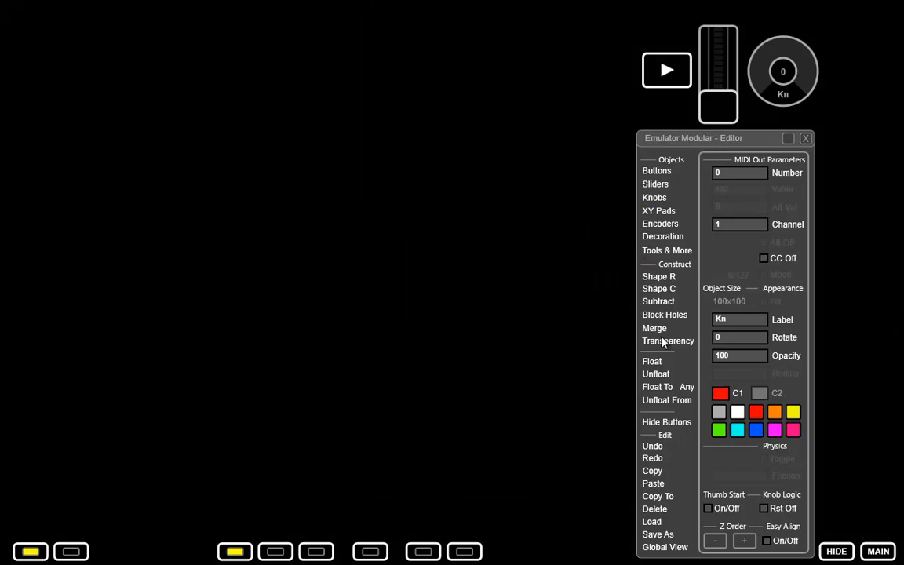
- Make the canvas transparent and subtract a rectangle of about 749x750 over the Deck A half of Traktor
left_click(666, 343)
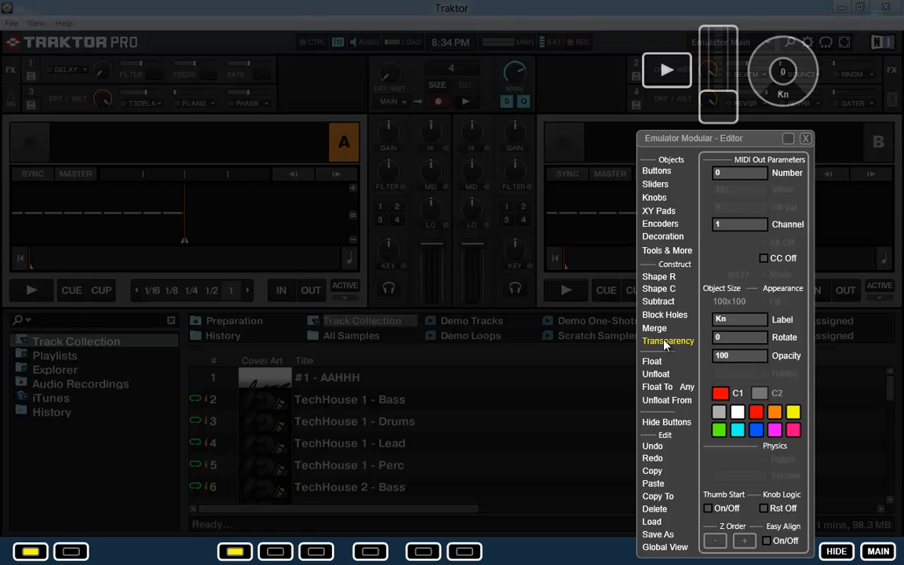
left_click(661, 277)
left_click_drag(169, 166, 47, 54)
left_click_drag(79, 85, 531, 535)
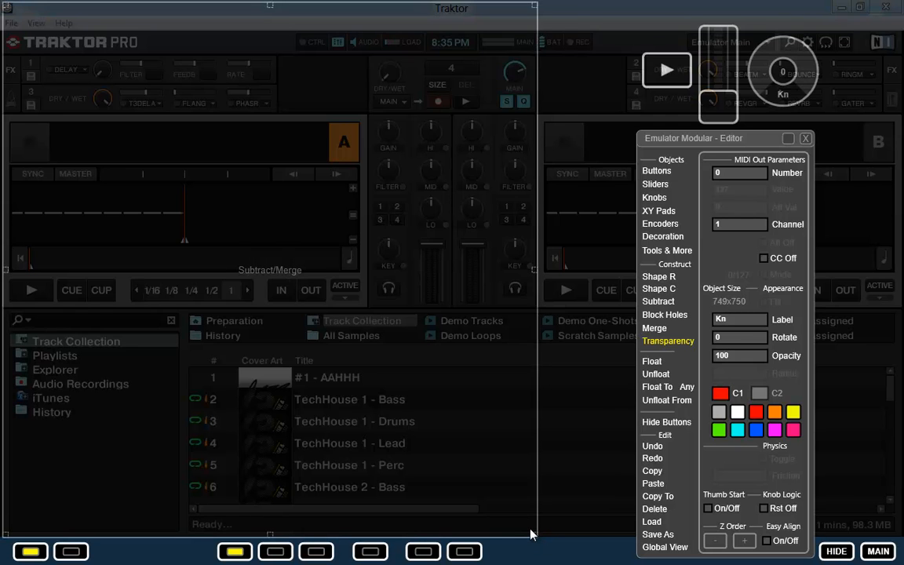
left_click(663, 302)
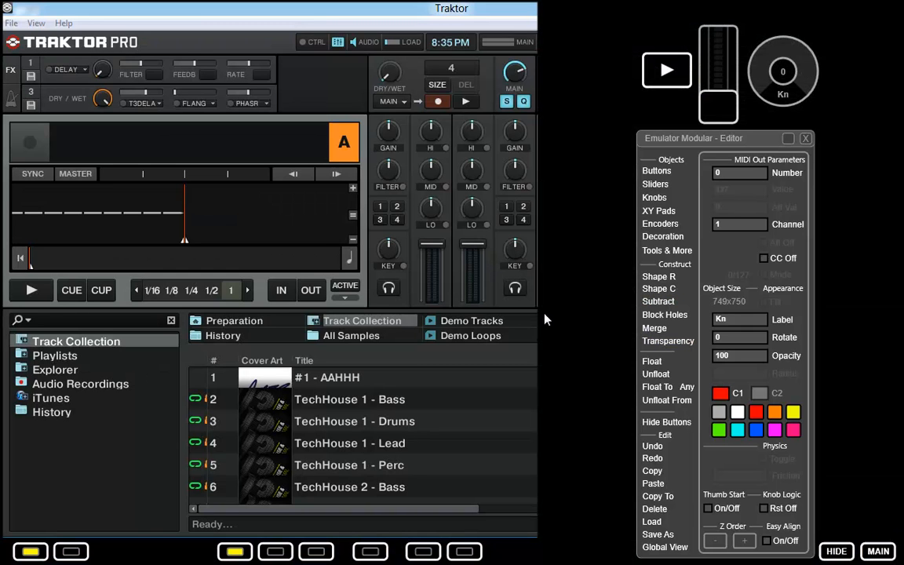
- Switch to Traktor through the cutout and open the Controller Manager page of its preferences
left_click(12, 24)
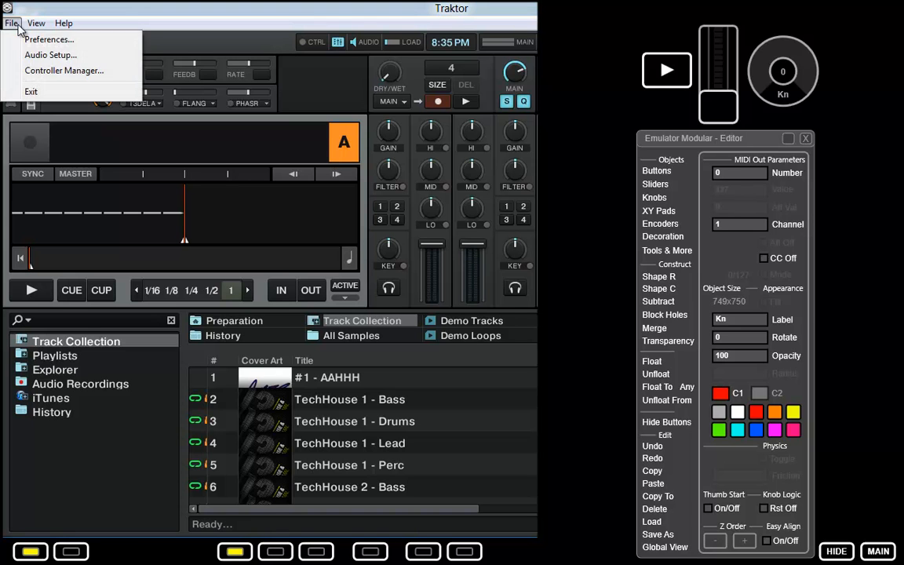
left_click(23, 36)
left_click_drag(195, 161, 125, 16)
left_click(90, 263)
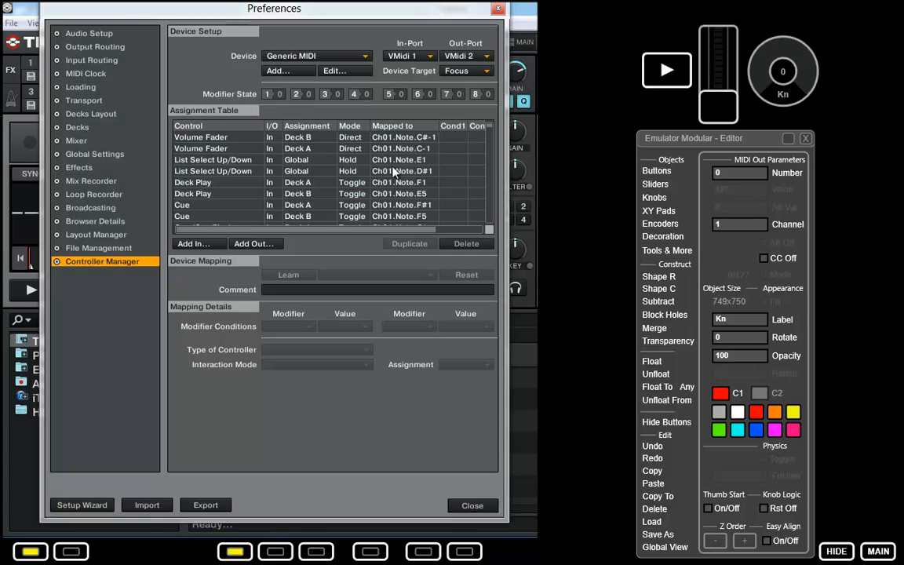
- Add a new Generic MIDI device in the Controller Manager
left_click(281, 57)
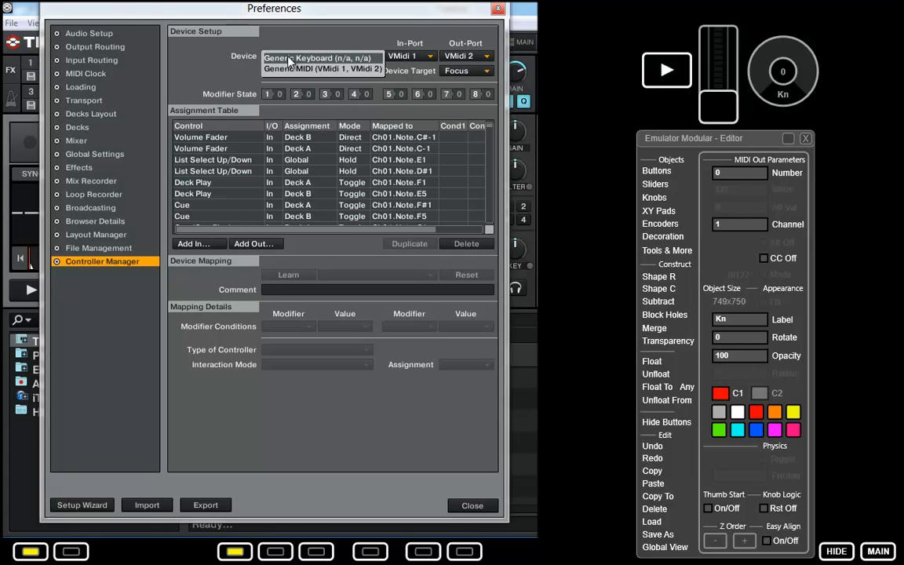
left_click(293, 47)
left_click(289, 55)
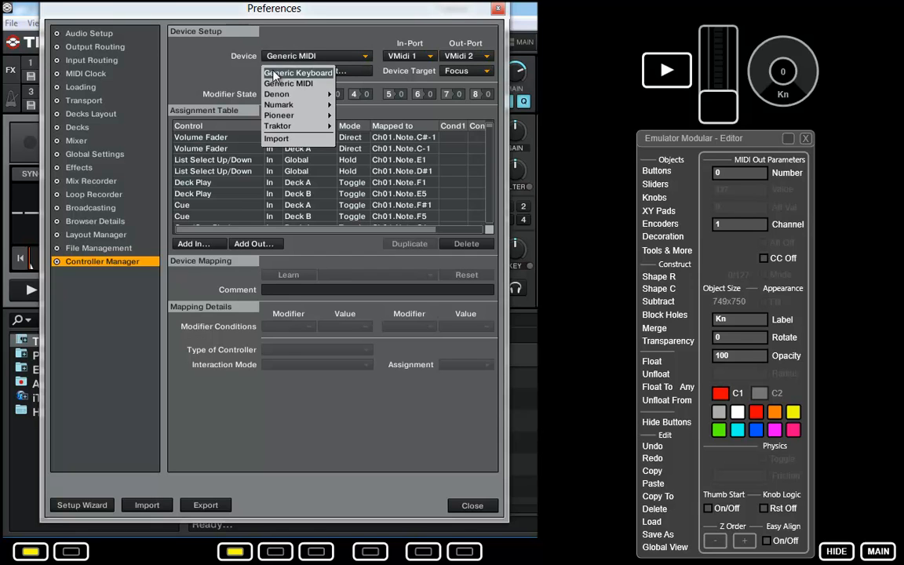
left_click(289, 84)
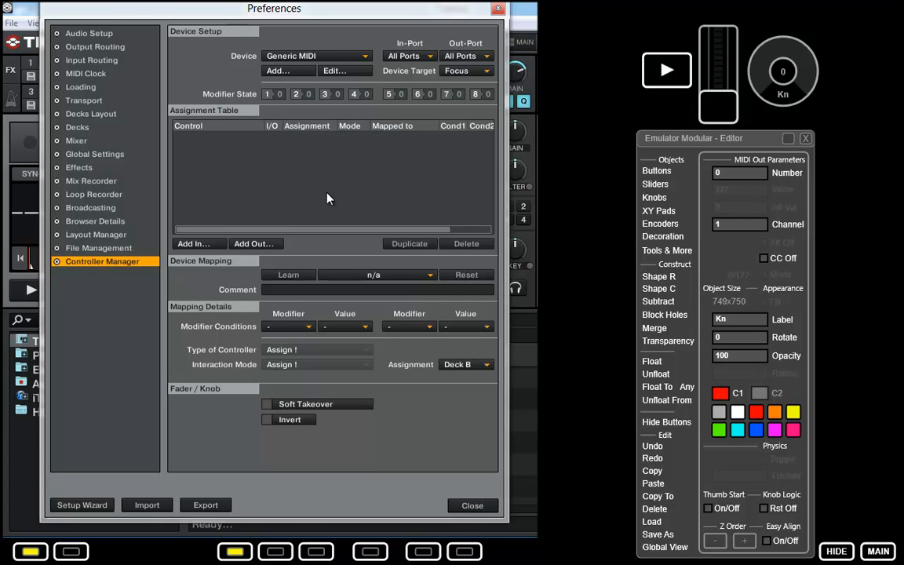
- Set the new MIDI device's In-Port to VMidi 1 and its Out-Port to VMidi 2
left_click(412, 56)
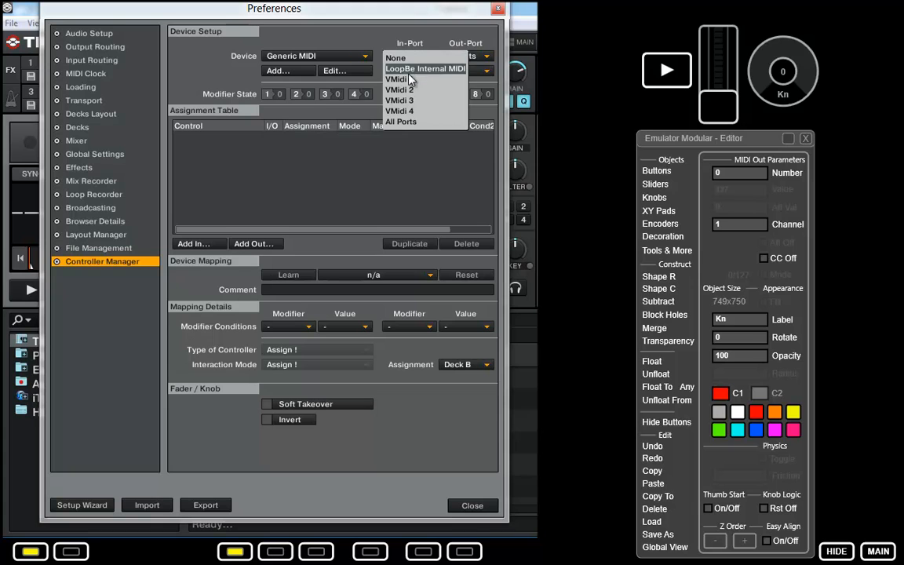
left_click(409, 80)
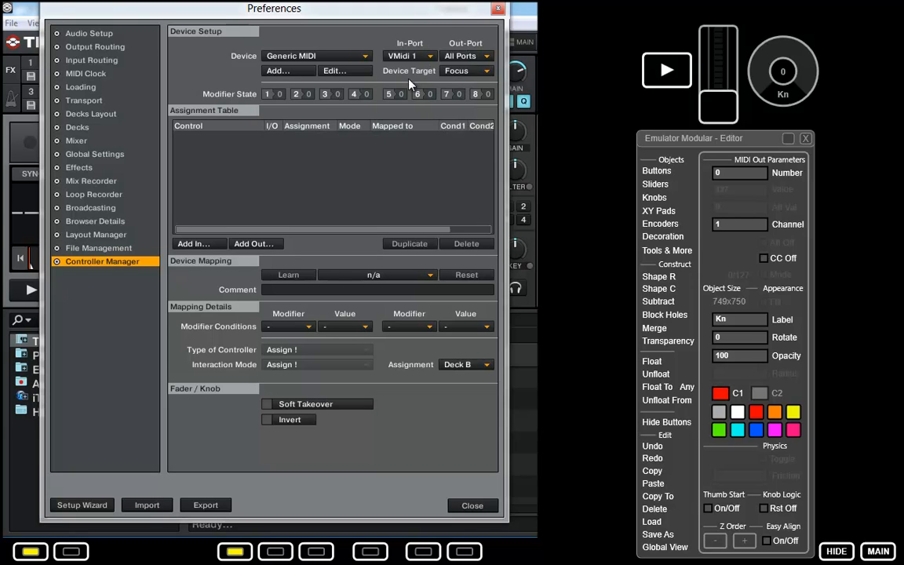
left_click(444, 56)
left_click(452, 91)
left_click_drag(664, 146, 609, 153)
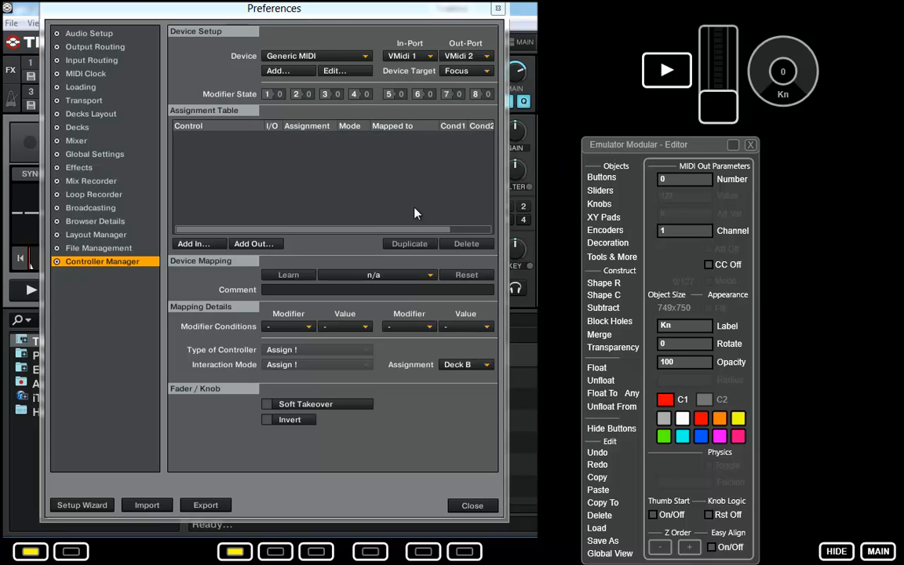
- Add a Transport Deck Play input control to the assignment table and assign it to Deck A
left_click(205, 251)
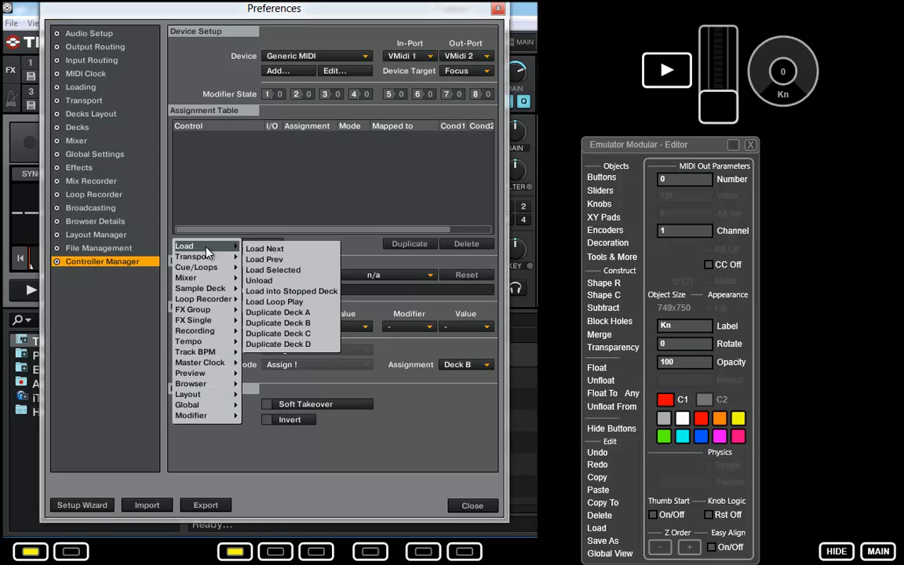
mouse_move(202, 281)
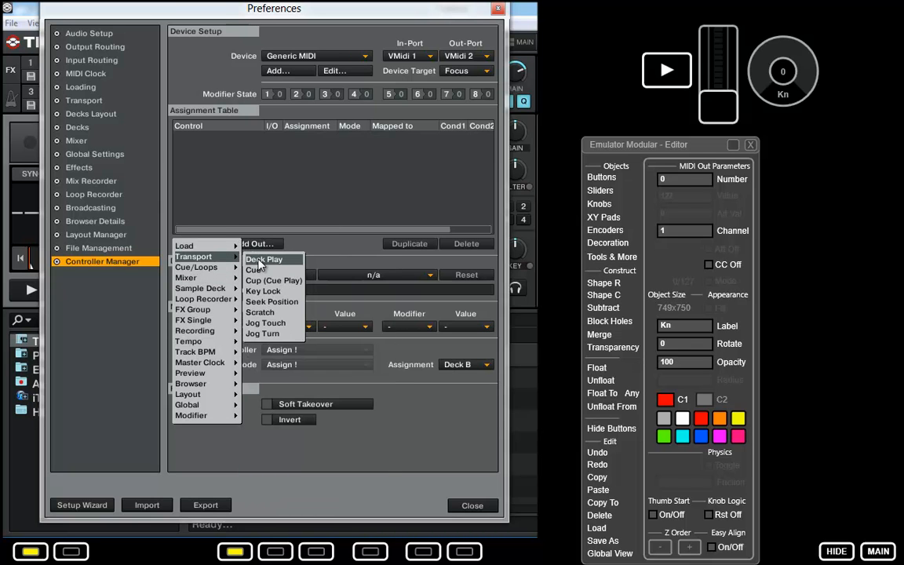
left_click(267, 260)
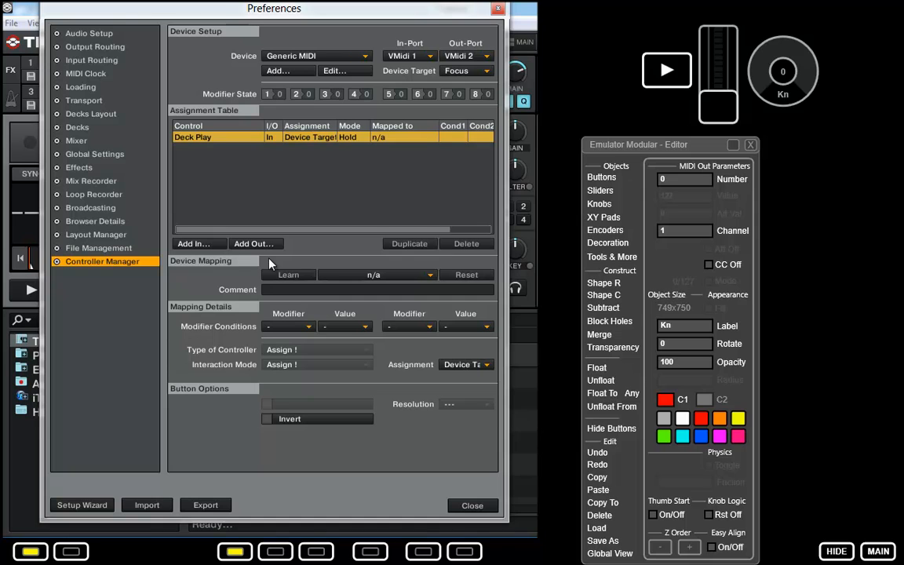
left_click(463, 364)
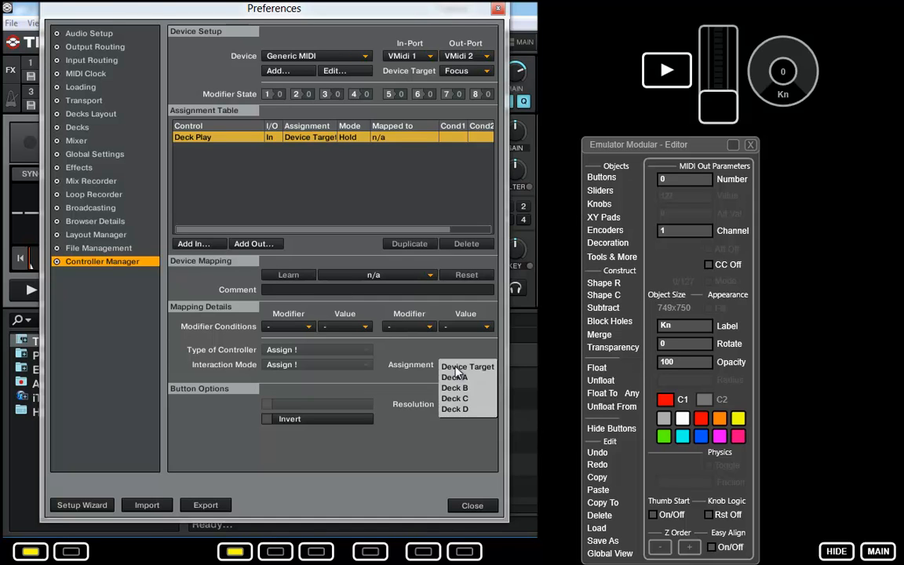
left_click(458, 376)
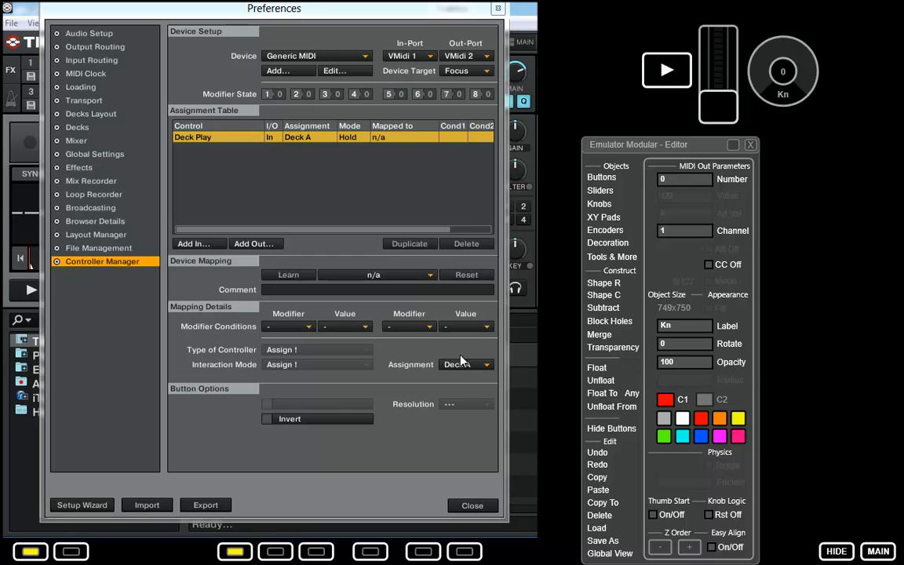
- Use Learn to map the Deck Play control to the Play button on the Emulator canvas
left_click(292, 276)
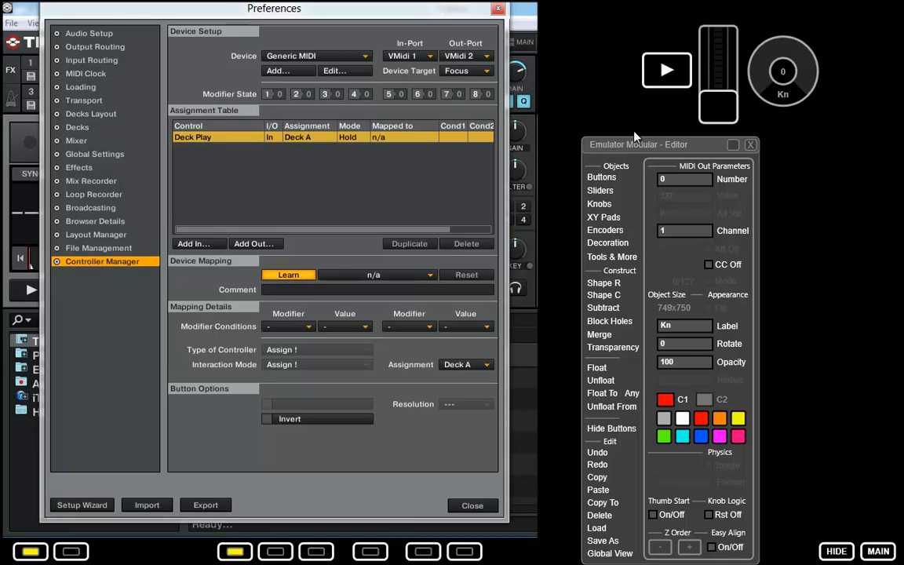
left_click(670, 73)
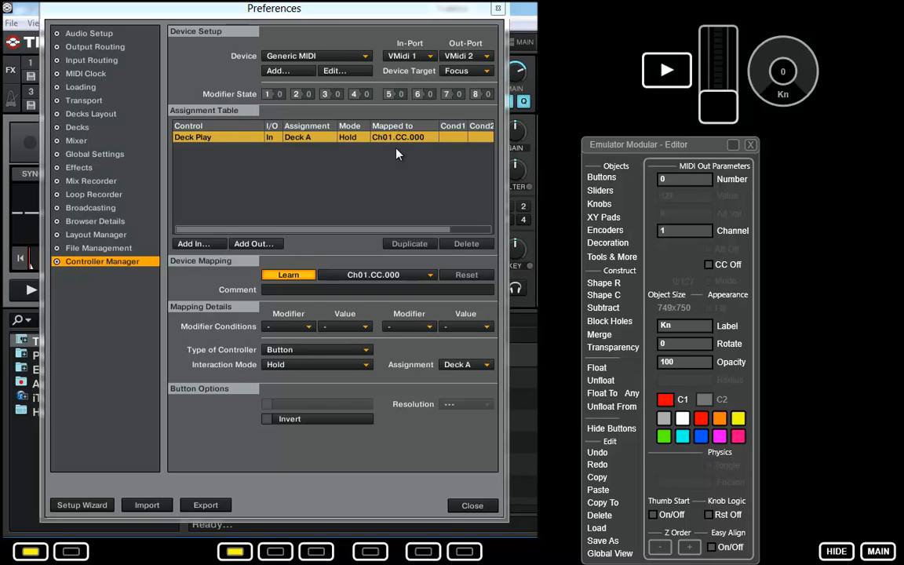
left_click(286, 275)
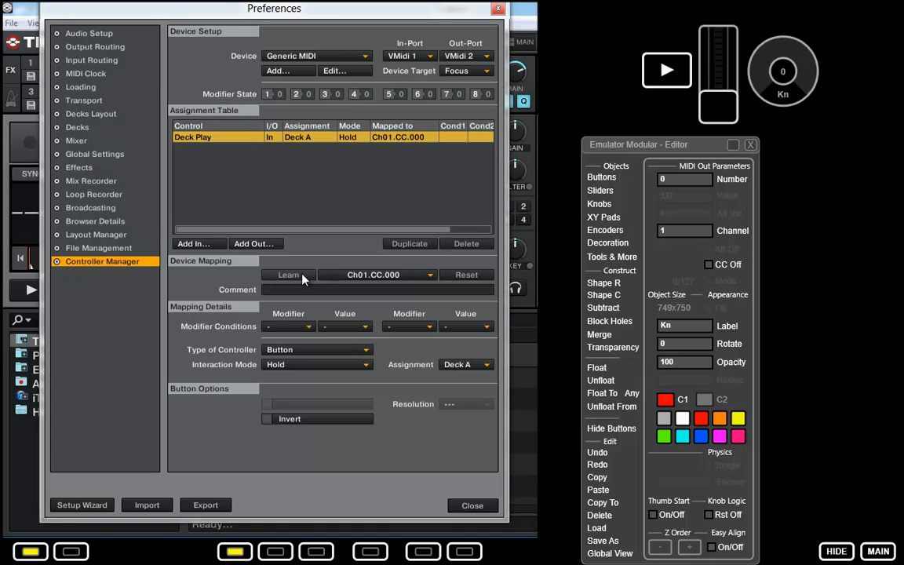
- Test the mapped Play button on Deck A, with the Preferences window moved so Traktor's deck can be watched
left_click(662, 82)
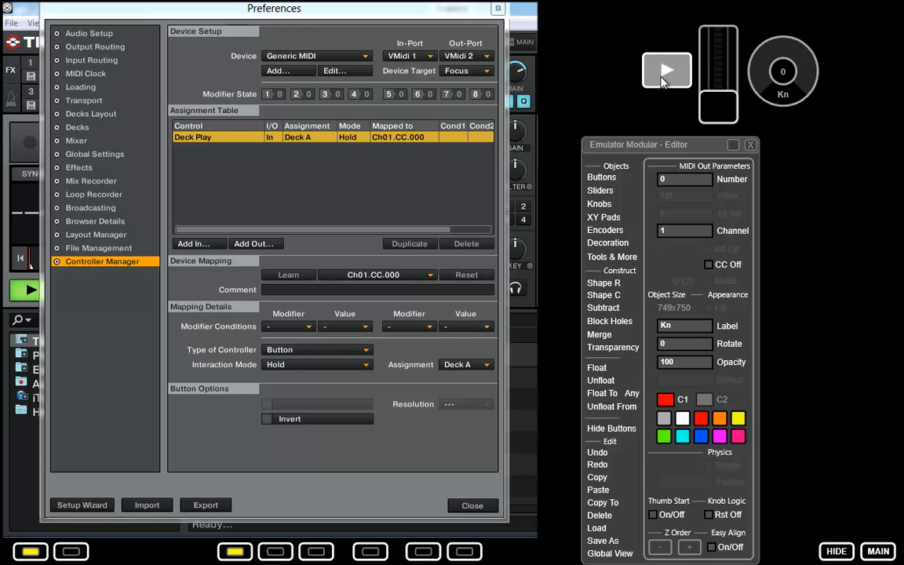
left_click_drag(320, 22, 344, 30)
left_click(663, 70)
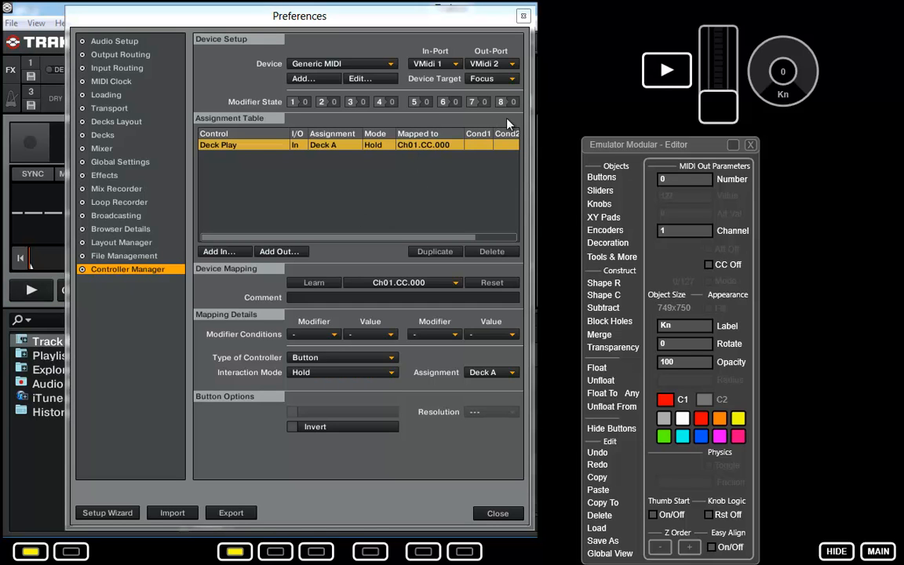
- Load TechHouse 1 - Bass into Deck A and test starting and stopping it with the mapped Play button
left_click_drag(225, 24, 569, 70)
left_click_drag(322, 398, 133, 143)
left_click(667, 72)
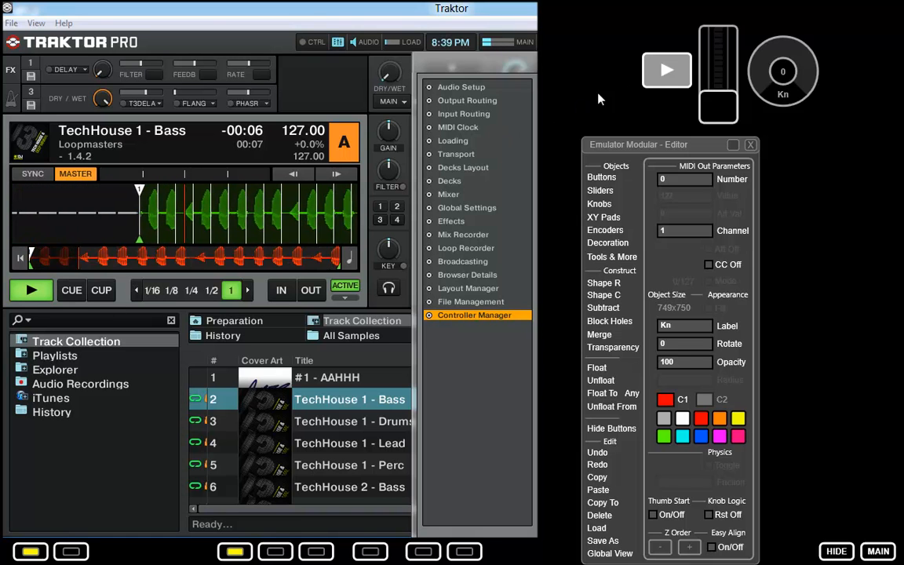
left_click(667, 70)
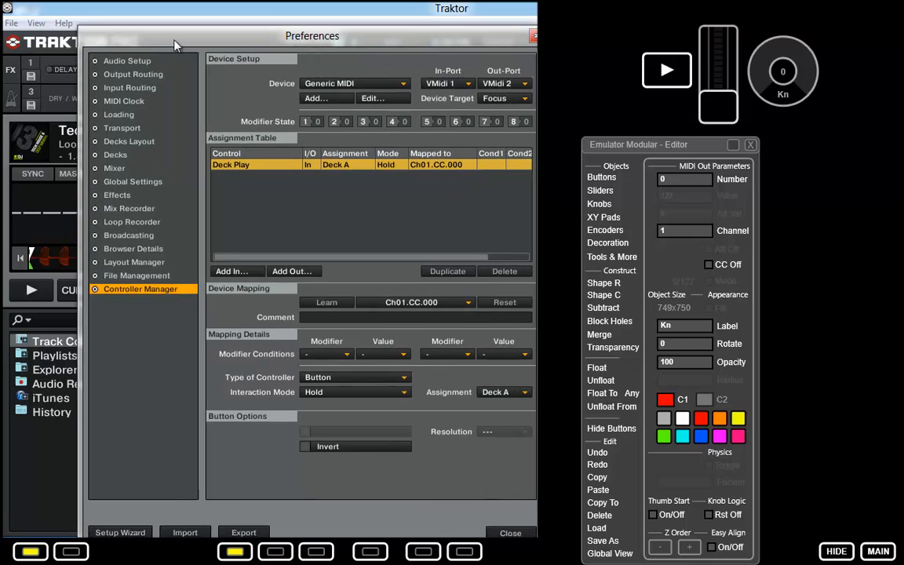
- Add a Mixer Volume Fader input control to the assignment table and assign it to Deck A, with Preferences moved to expose the mixer
left_click_drag(160, 33, 161, 30)
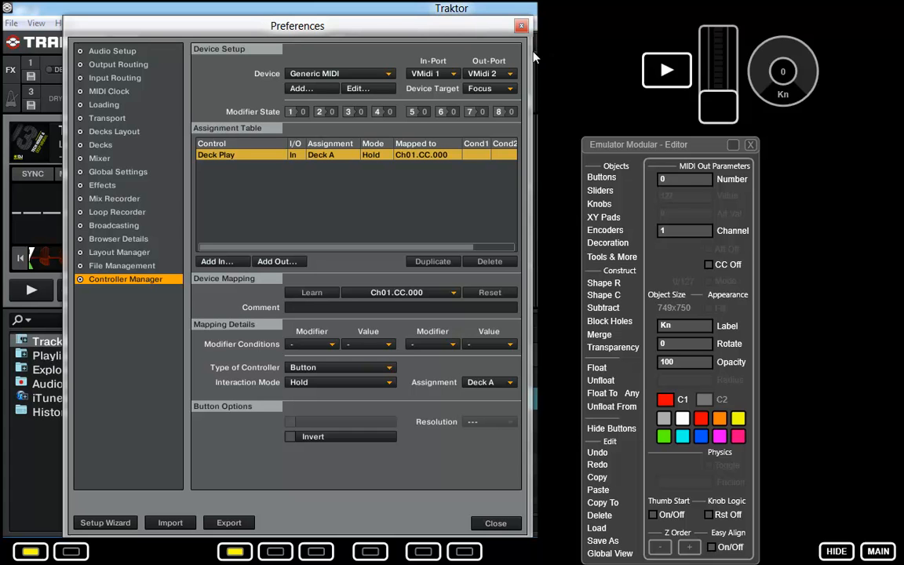
left_click_drag(469, 37, 342, 26)
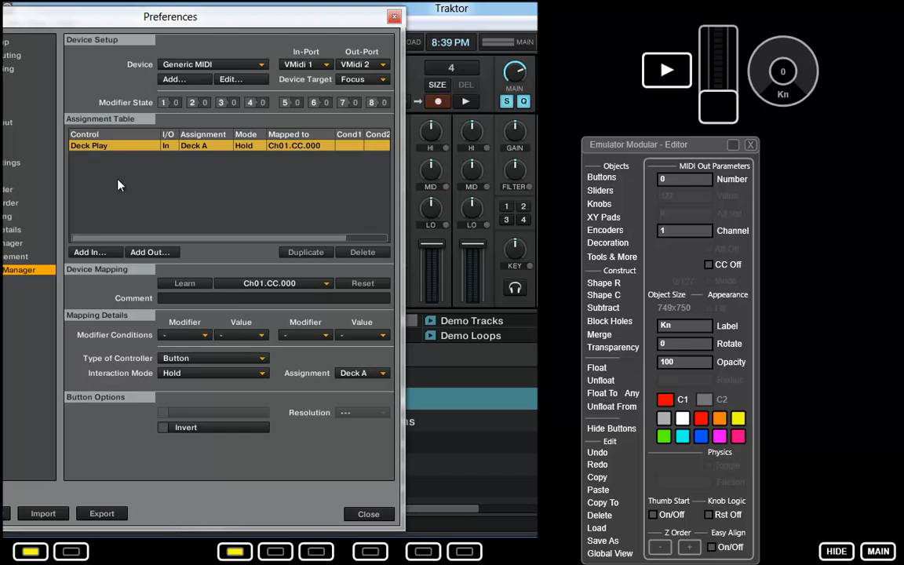
left_click(91, 255)
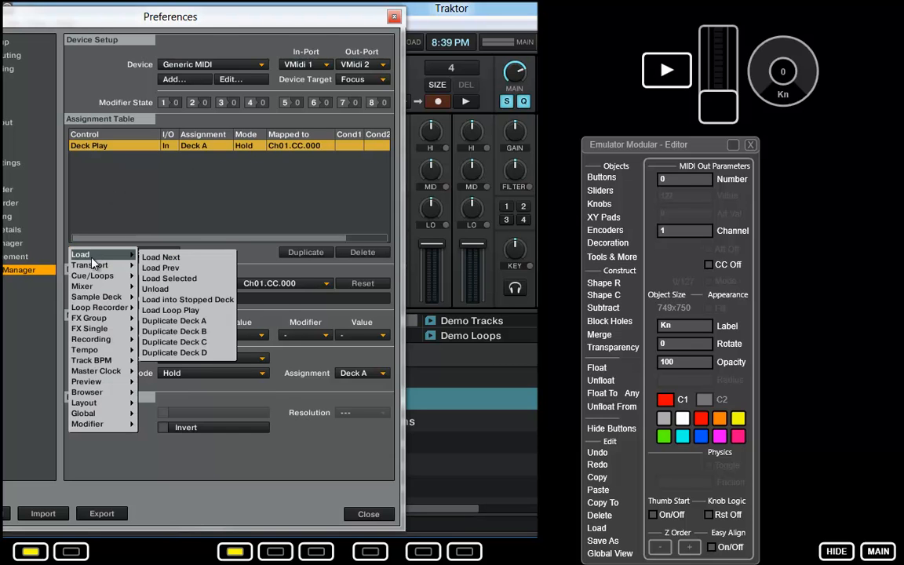
mouse_move(92, 269)
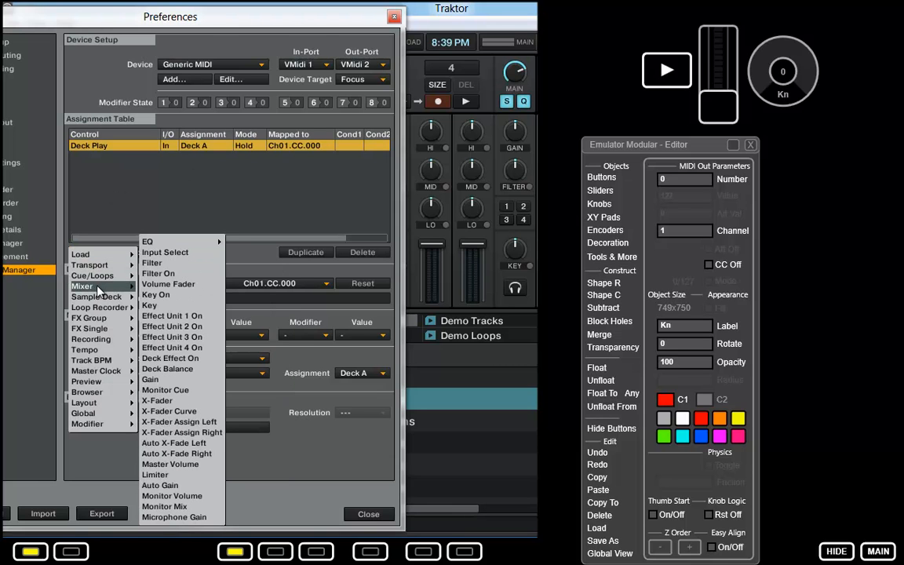
left_click(164, 285)
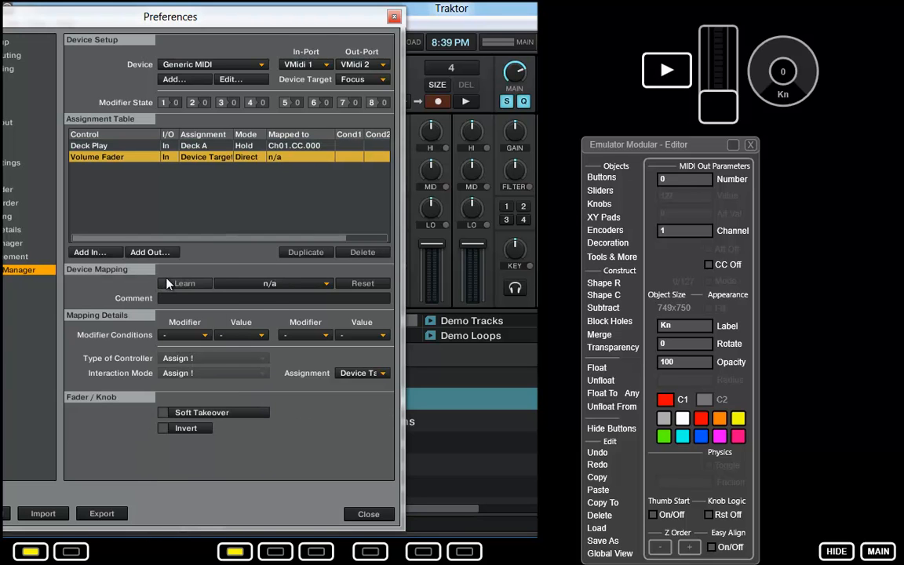
left_click(357, 375)
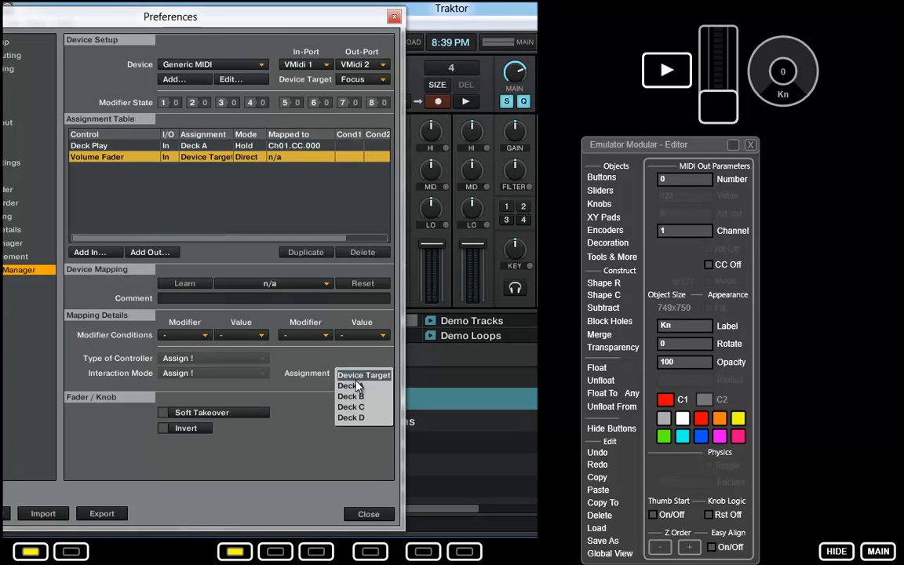
left_click(353, 385)
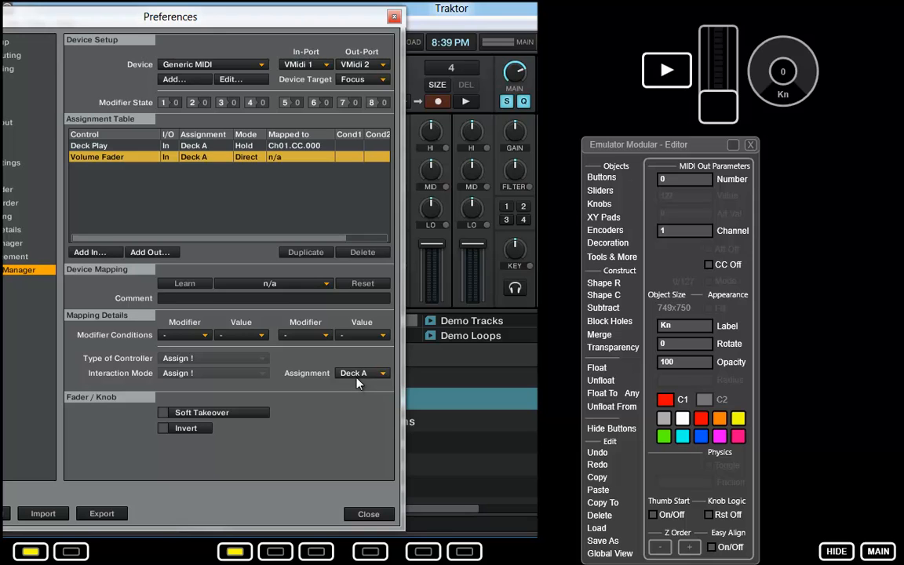
- Set the slider's MIDI number to 1, use Learn to map Volume Fader to it, and test the slider
left_click(179, 287)
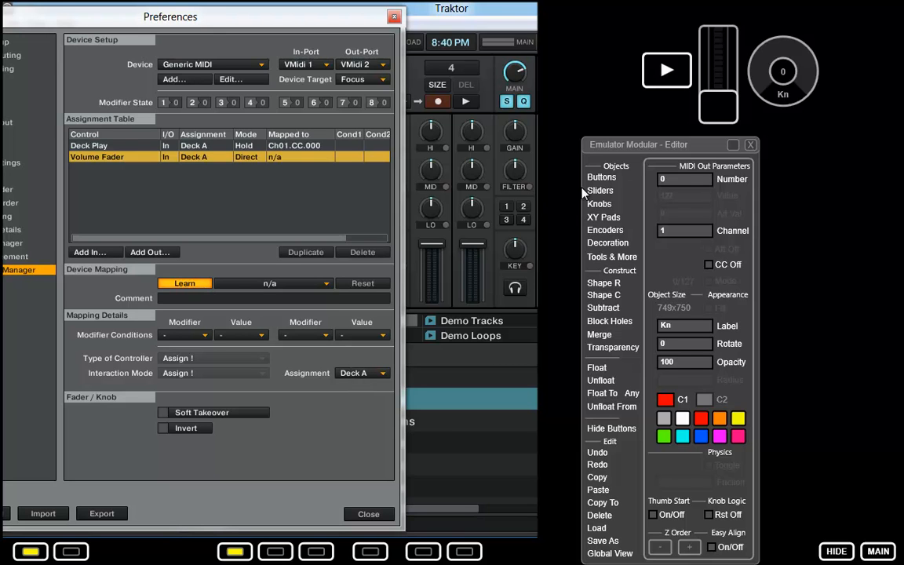
mouse_move(711, 106)
left_mouse_down()
mouse_move(716, 69)
mouse_move(707, 119)
left_mouse_up()
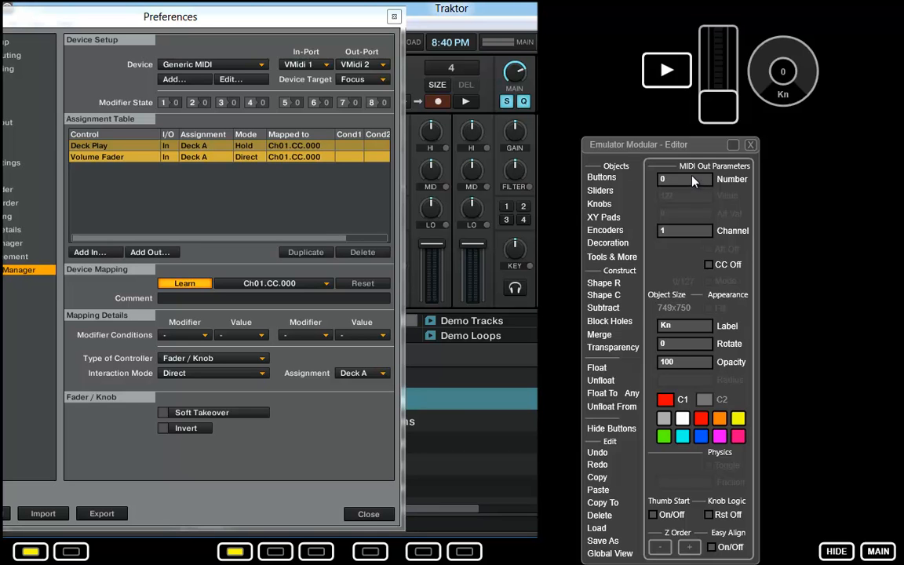
left_click(716, 103)
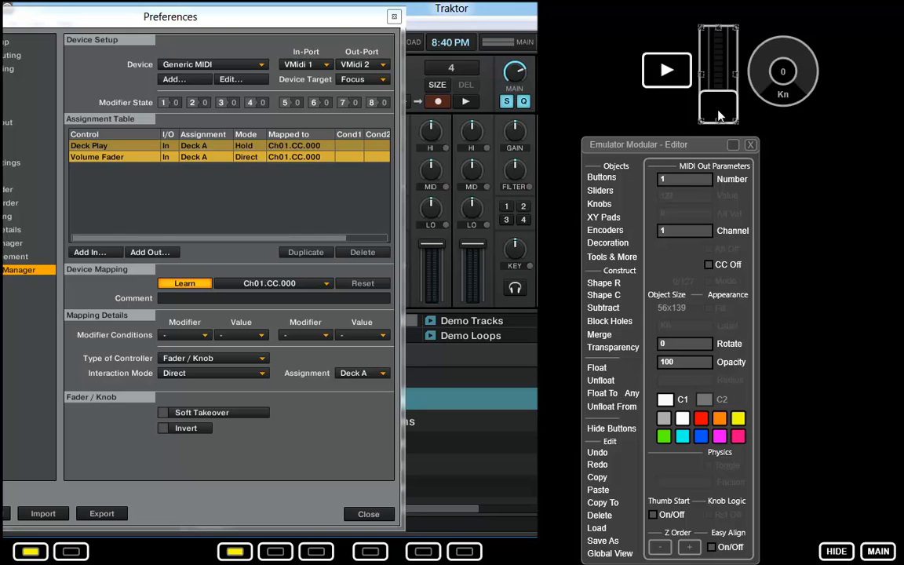
left_click_drag(718, 111, 713, 131)
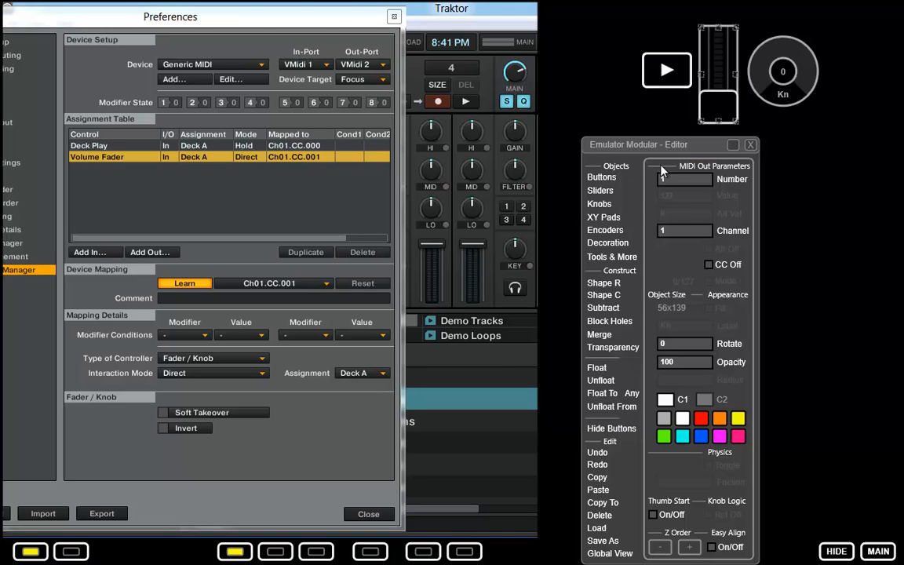
left_click(185, 288)
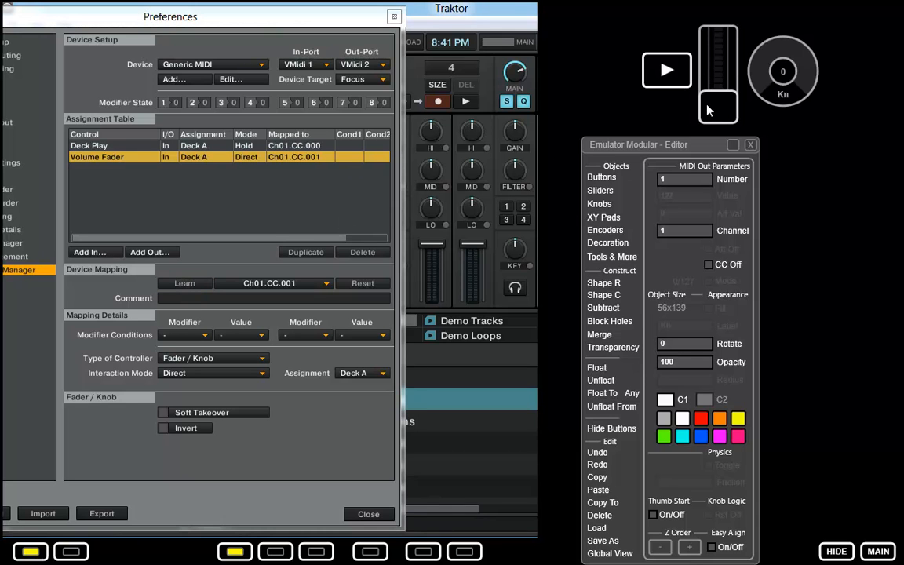
left_click_drag(718, 102, 715, 121)
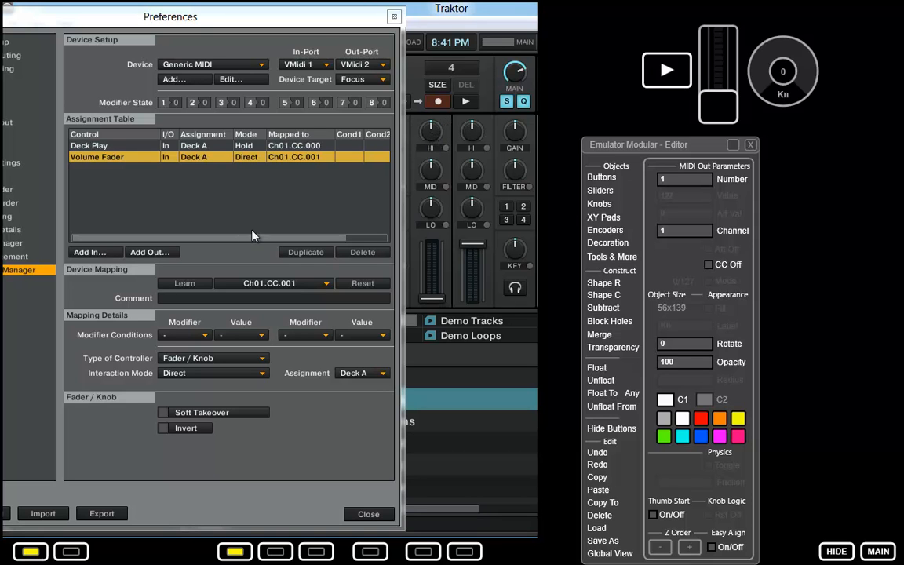
- Add a Mixer EQ High input control to the assignment table and assign it to Deck A
left_click(93, 253)
mouse_move(91, 288)
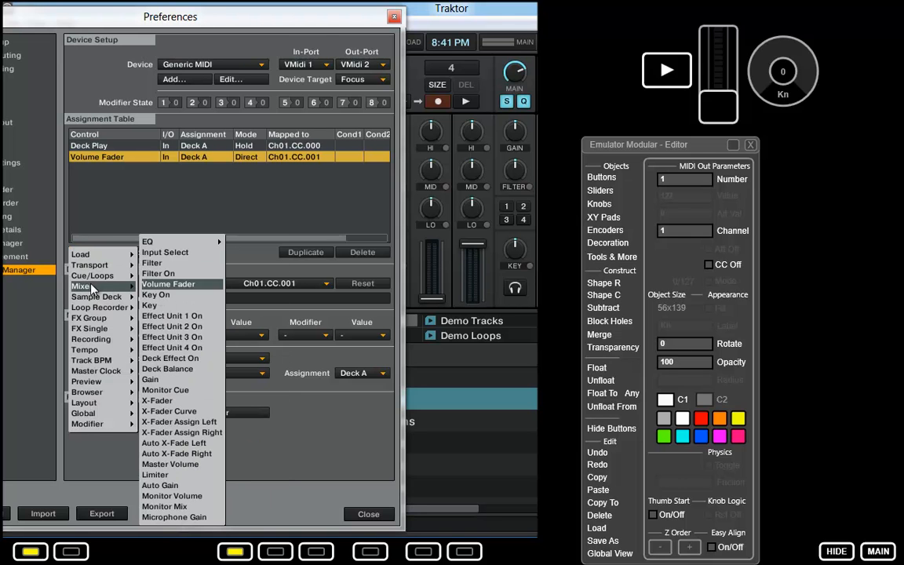
mouse_move(163, 244)
left_click(245, 245)
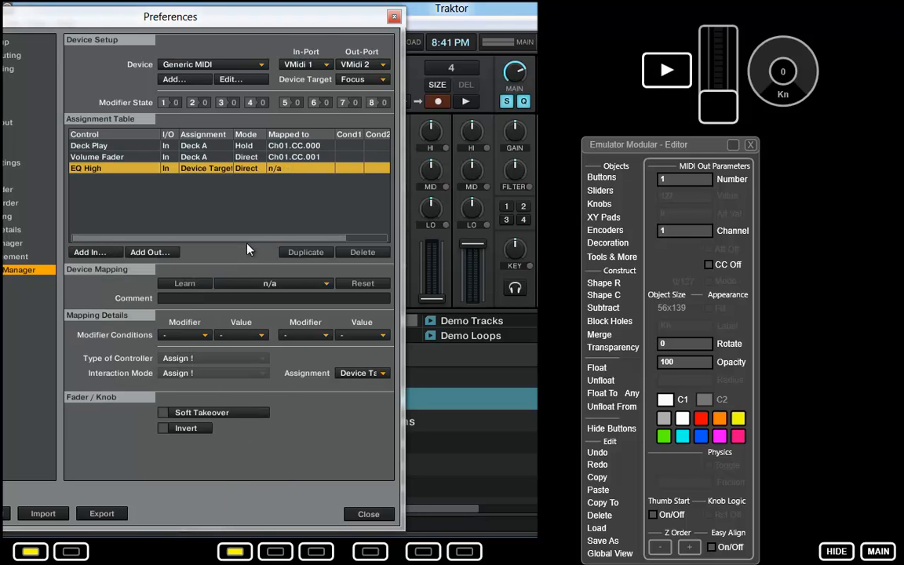
left_click(353, 374)
left_click(351, 385)
- Set the knob's MIDI number to 2, use Learn to map EQ High to it, and test the knob
left_click(192, 285)
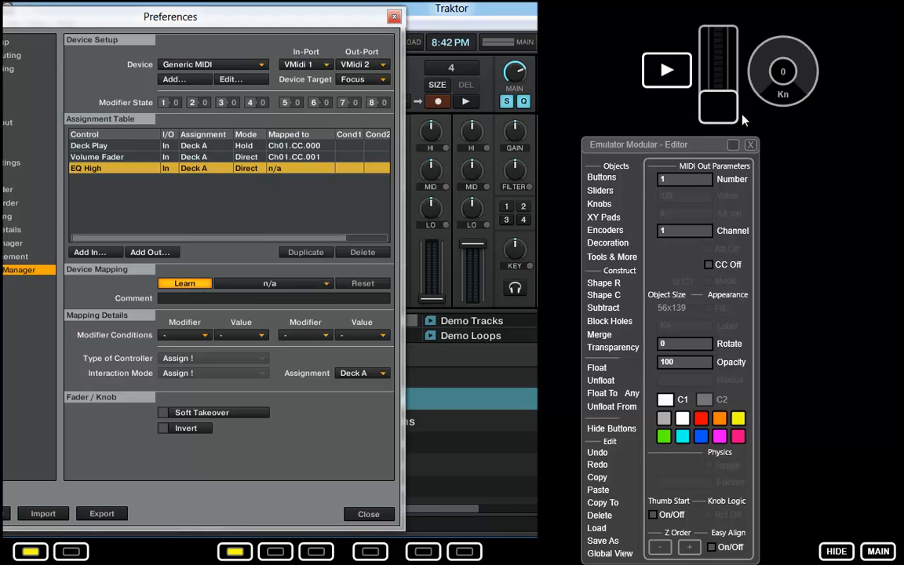
left_click_drag(773, 96, 814, 83)
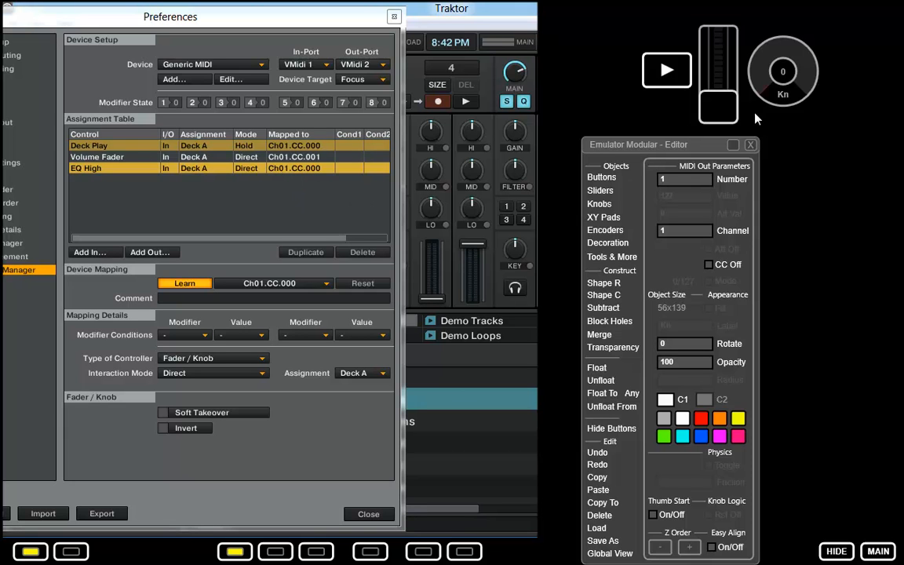
left_click(776, 93)
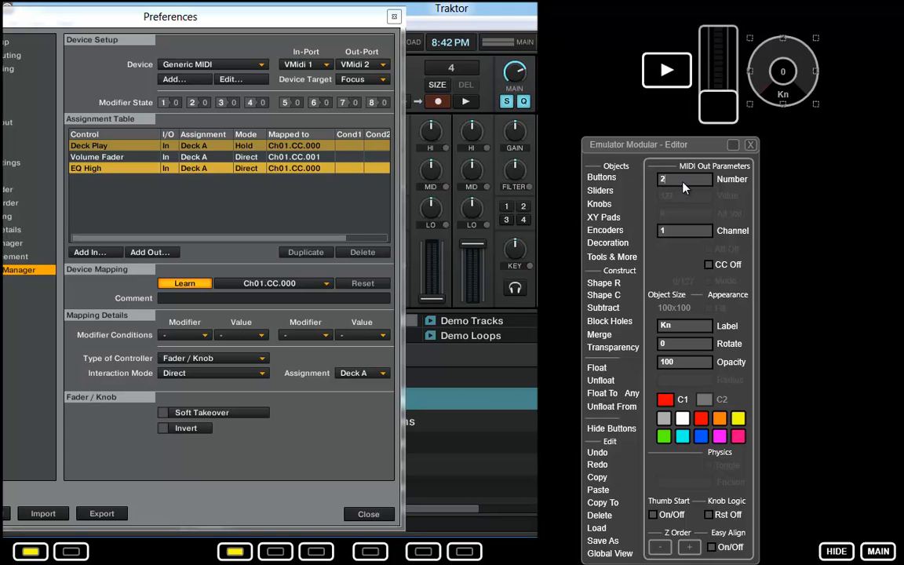
mouse_move(768, 97)
left_mouse_down()
mouse_move(771, 51)
mouse_move(808, 90)
mouse_move(762, 110)
left_mouse_up()
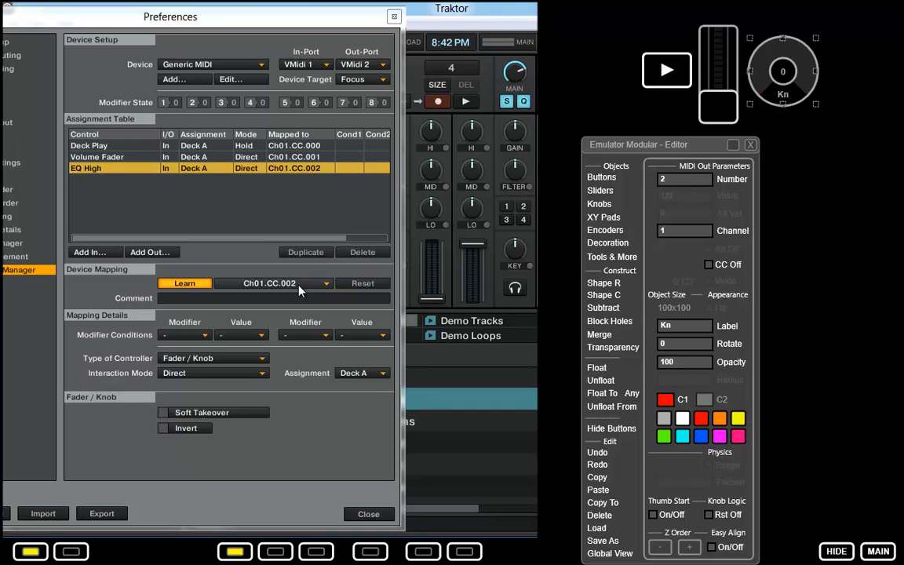
left_click(789, 137)
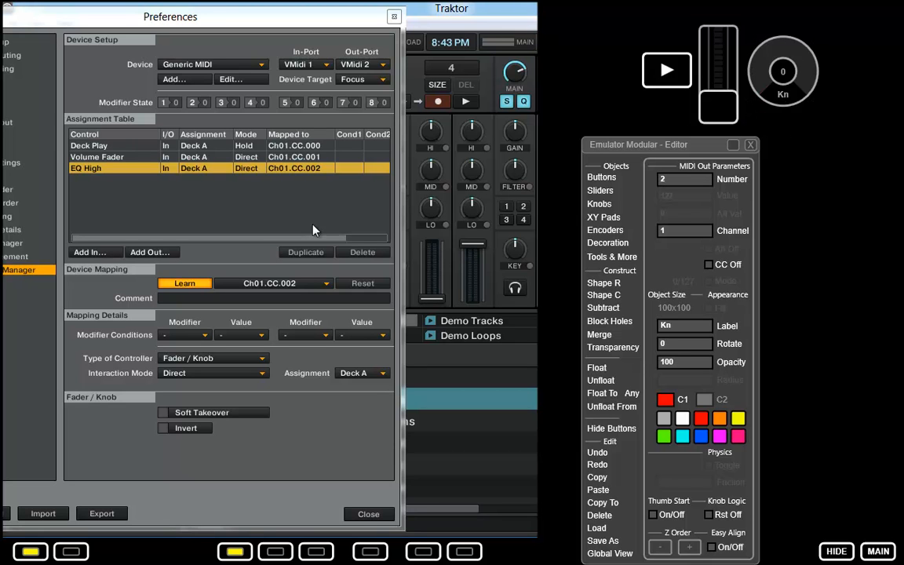
left_click(202, 288)
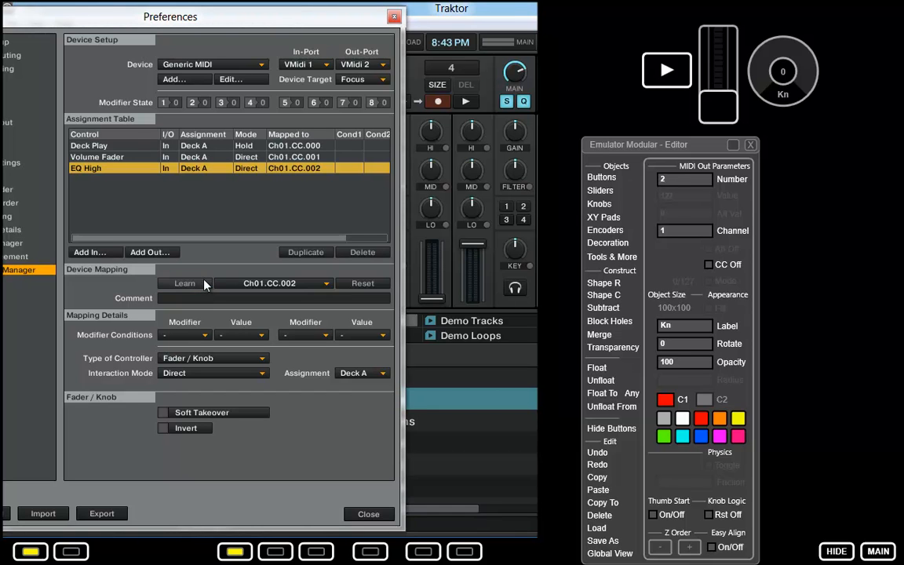
left_click_drag(758, 73, 706, 77)
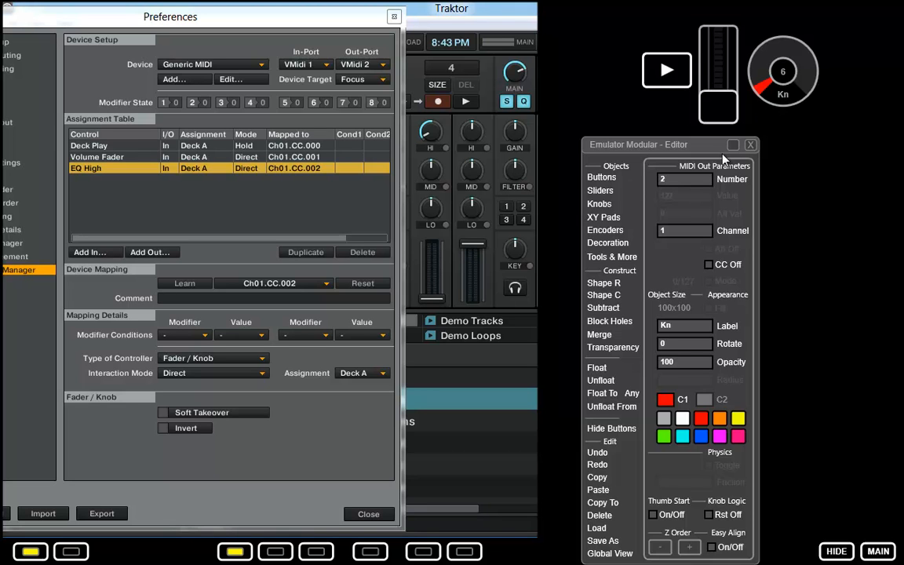
- Set the knob's MIDI number to 128 and try to learn it for the EQ High control
left_click(768, 92)
left_click(766, 88)
left_click_drag(764, 83, 747, 90)
mouse_move(761, 87)
left_mouse_down()
mouse_move(800, 93)
mouse_move(769, 92)
left_mouse_up()
left_click(184, 284)
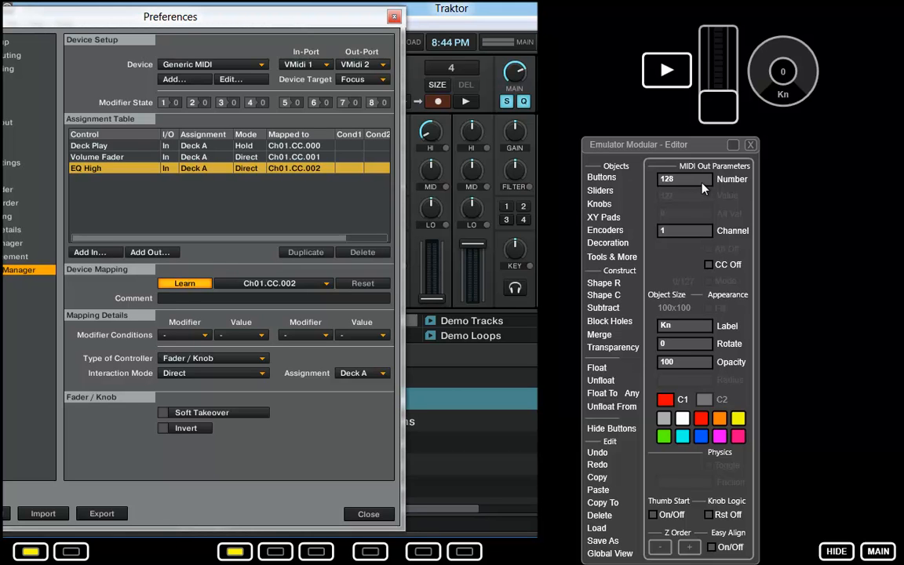
left_click_drag(781, 73, 688, 110)
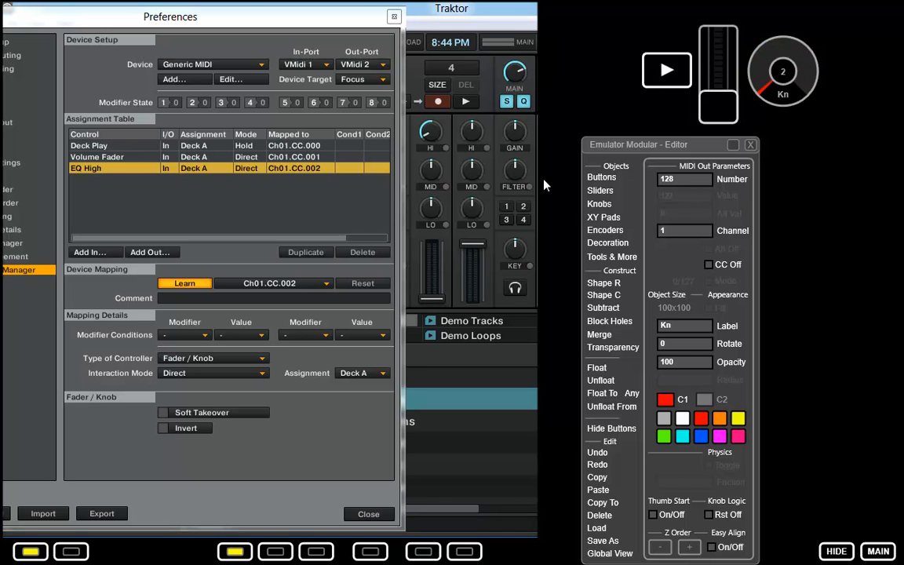
left_click(184, 283)
- Set the knob's MIDI number back to 2 and turn the knob to test its EQ High mapping
left_click(784, 96)
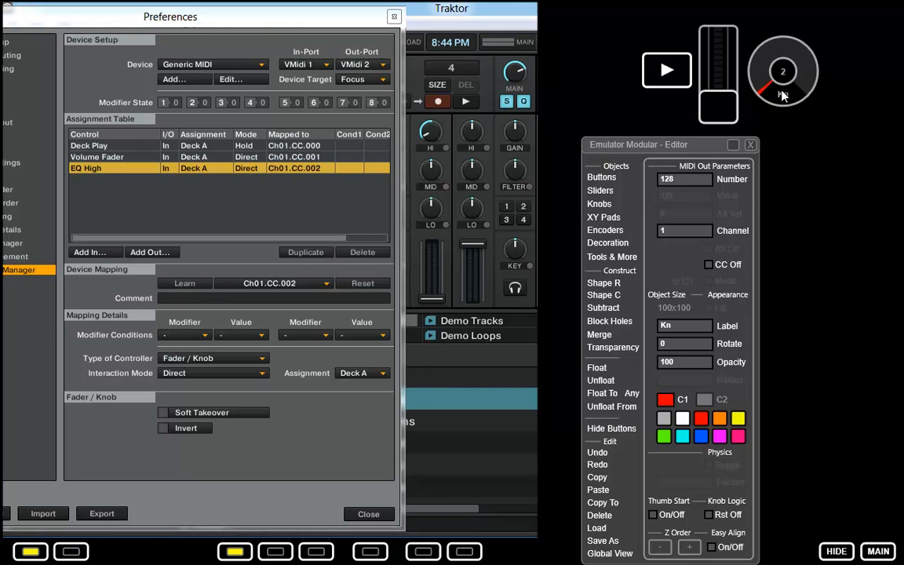
left_click(785, 91)
type("2")
left_click_drag(769, 75, 757, 106)
- Add a Transport Deck Play output control to the assignment table and assign it to Deck A, with Preferences repositioned to show Deck A
left_click_drag(332, 22, 442, 22)
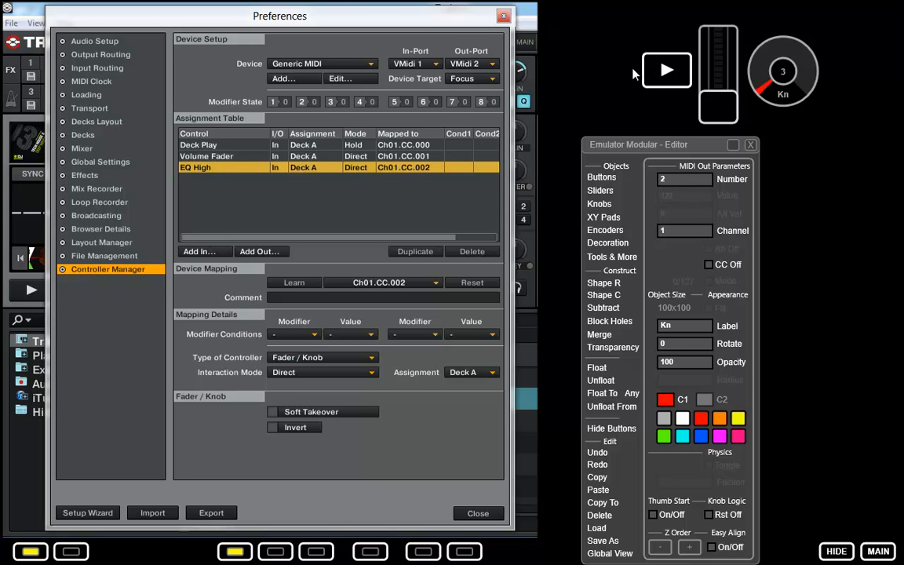
left_click_drag(451, 26, 435, 20)
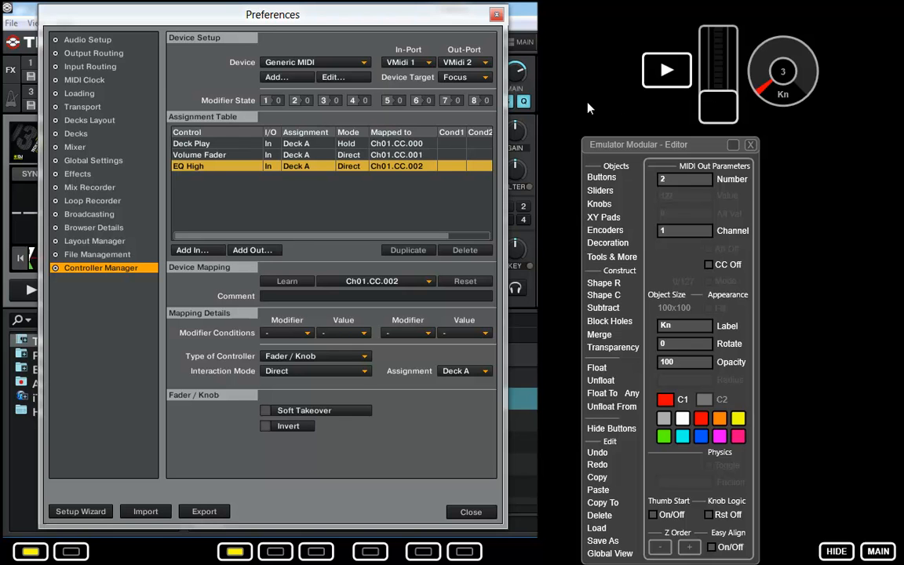
left_click_drag(405, 24, 429, 26)
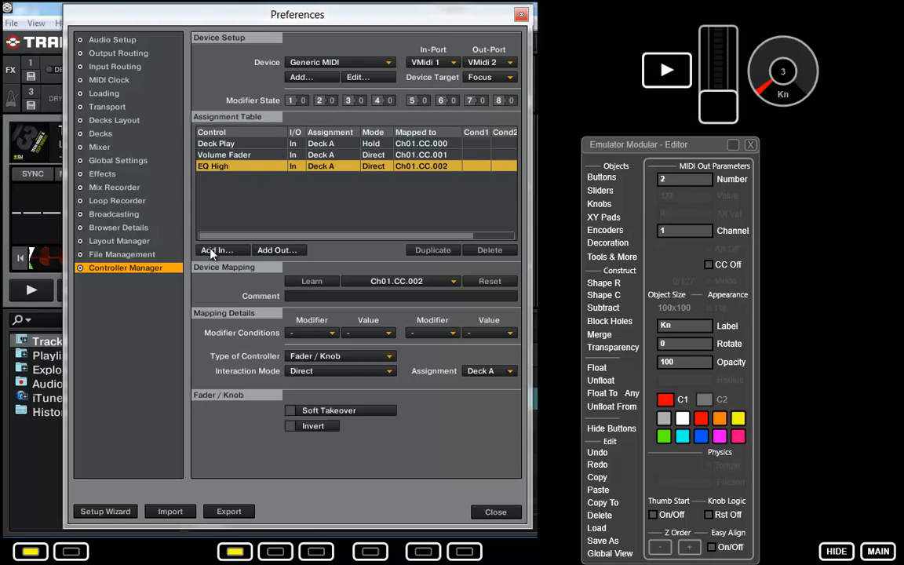
left_click(274, 253)
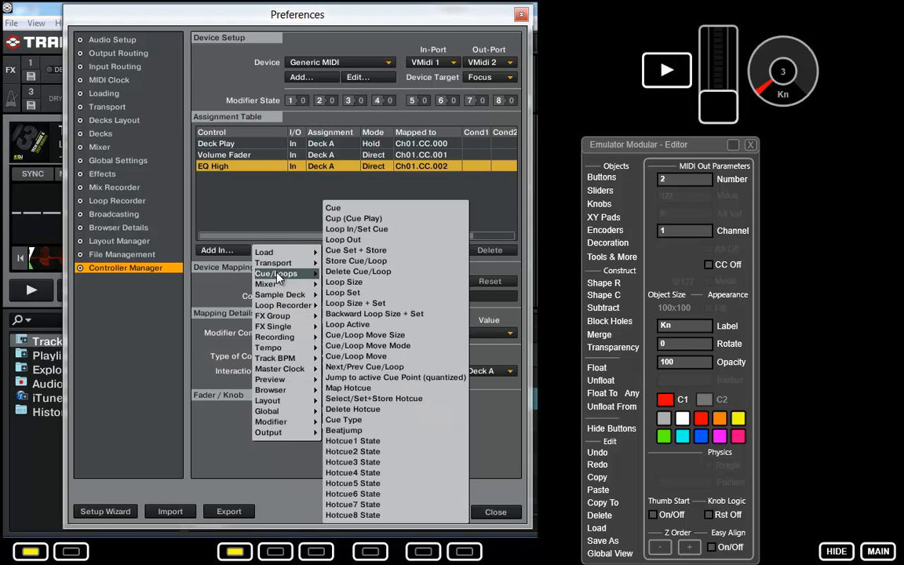
mouse_move(289, 267)
left_click(343, 267)
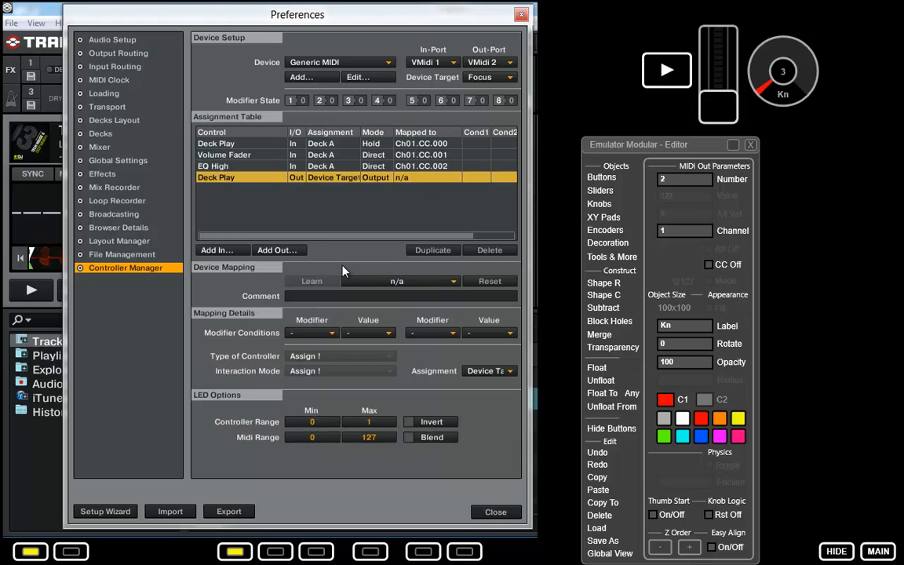
left_click(486, 371)
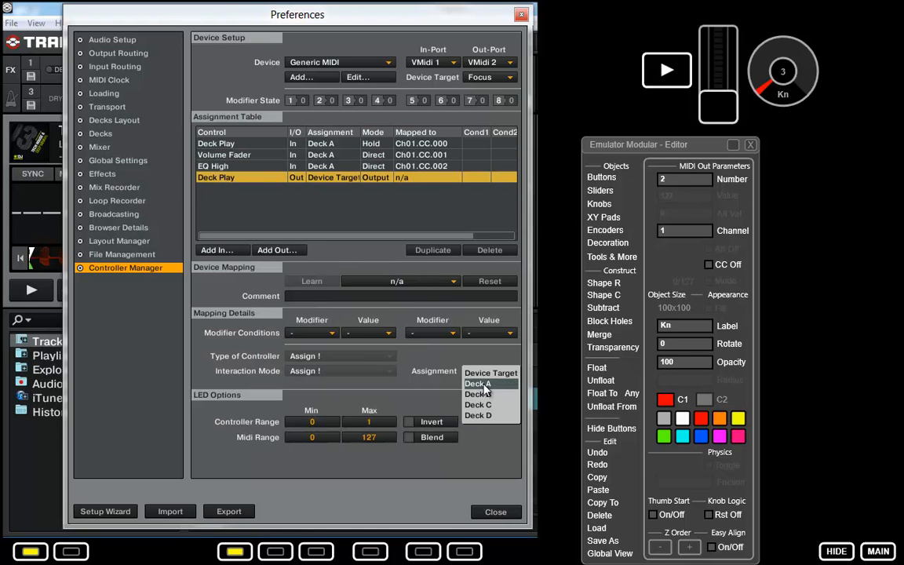
left_click(482, 383)
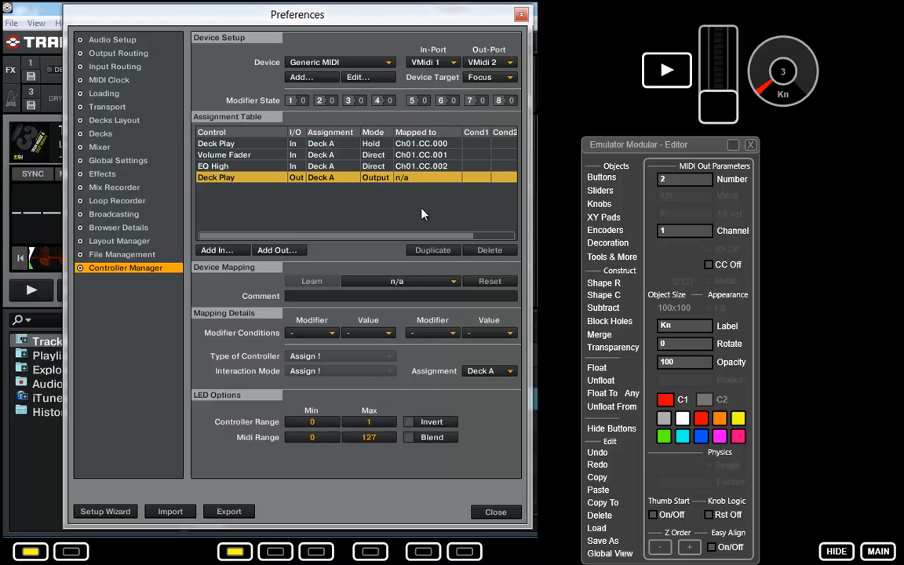
- Map the Deck Play output control to Ch01 CC 000, matching the Play button's input mapping
left_click(396, 281)
mouse_move(357, 283)
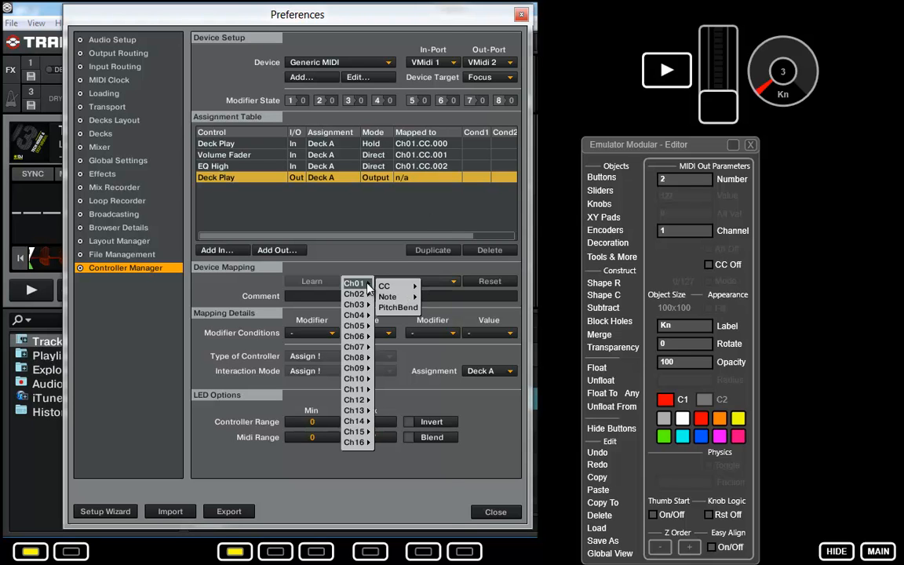
mouse_move(390, 288)
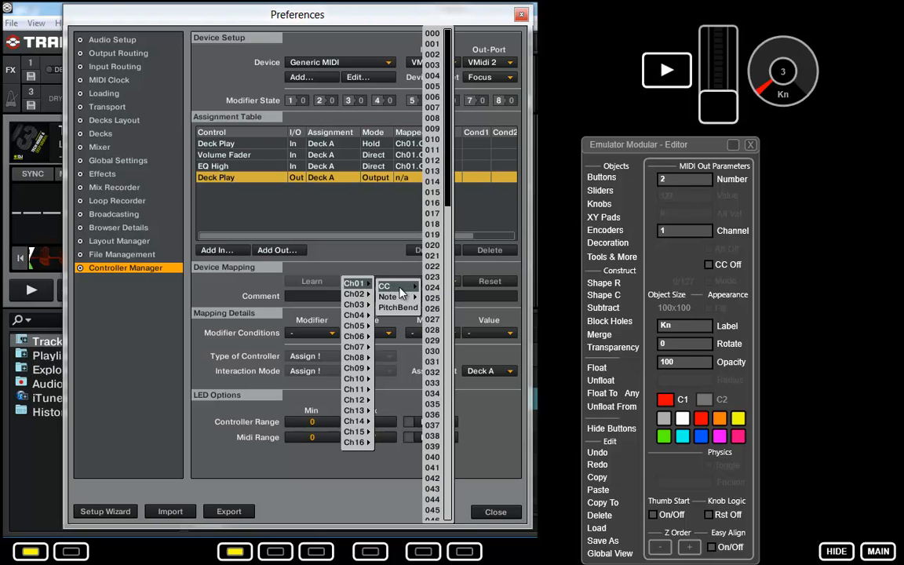
left_click(437, 36)
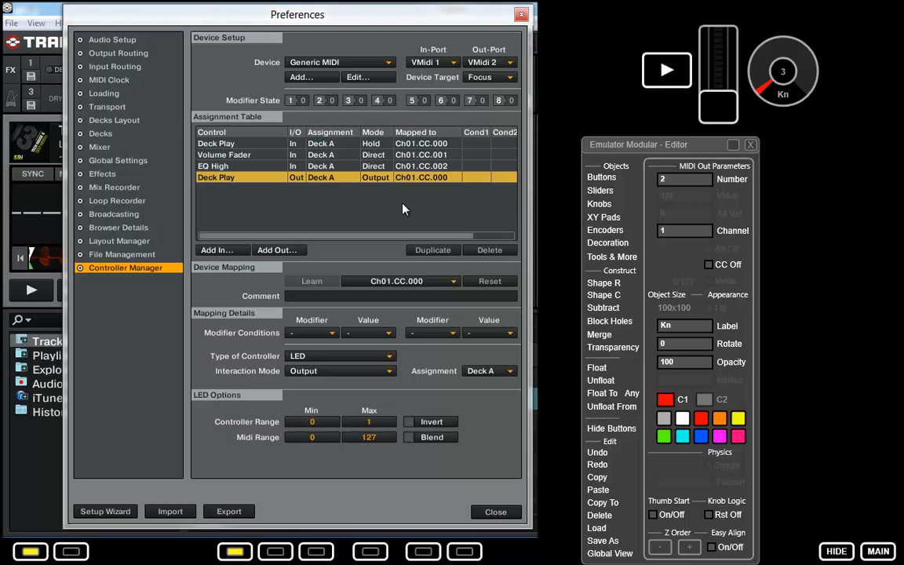
- Test the Play button's output feedback by starting Deck A in Traktor and stopping it from the Emulator layout
left_click(31, 292)
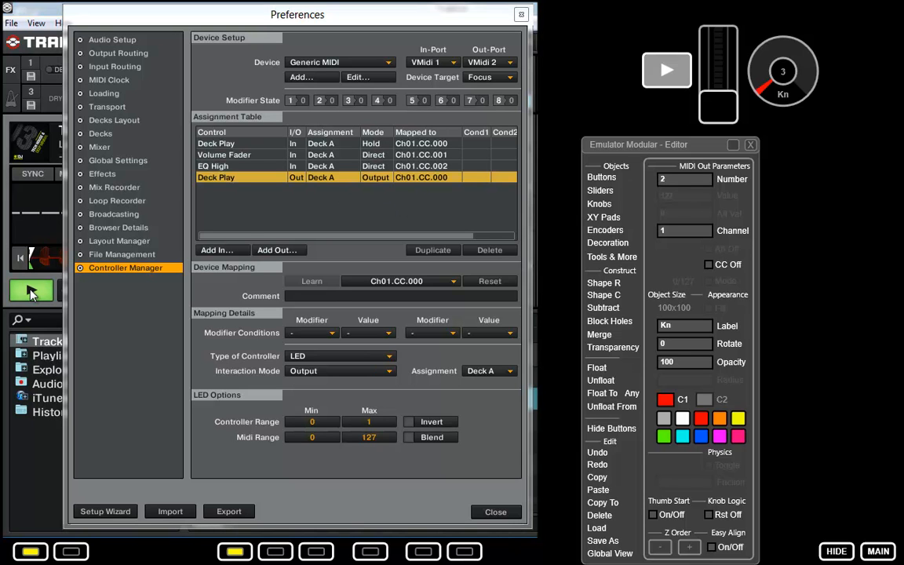
left_click(658, 74)
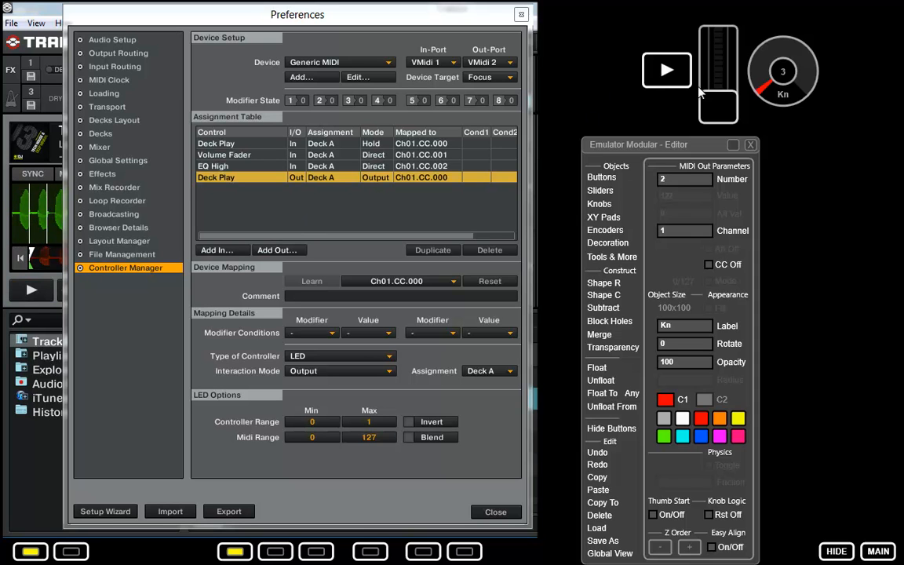
- Move Preferences clear of the mixer, then add a Mixer Volume Fader output control and assign it to Deck A
left_click_drag(458, 26, 328, 25)
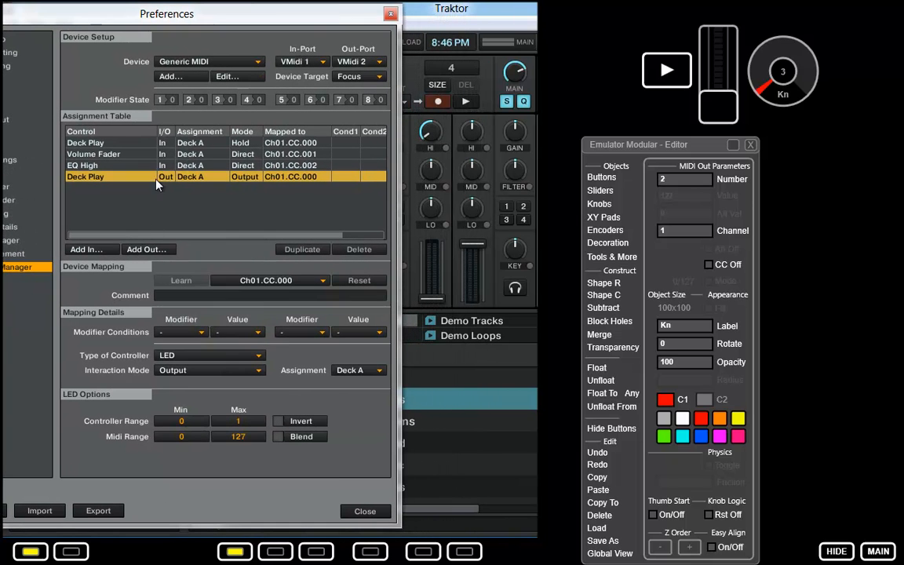
left_click(98, 249)
mouse_move(137, 274)
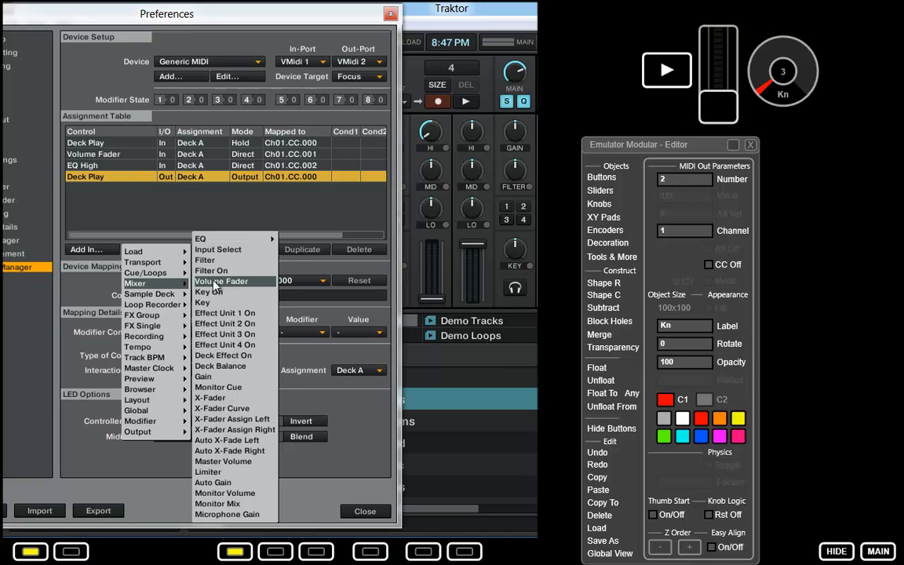
left_click(214, 282)
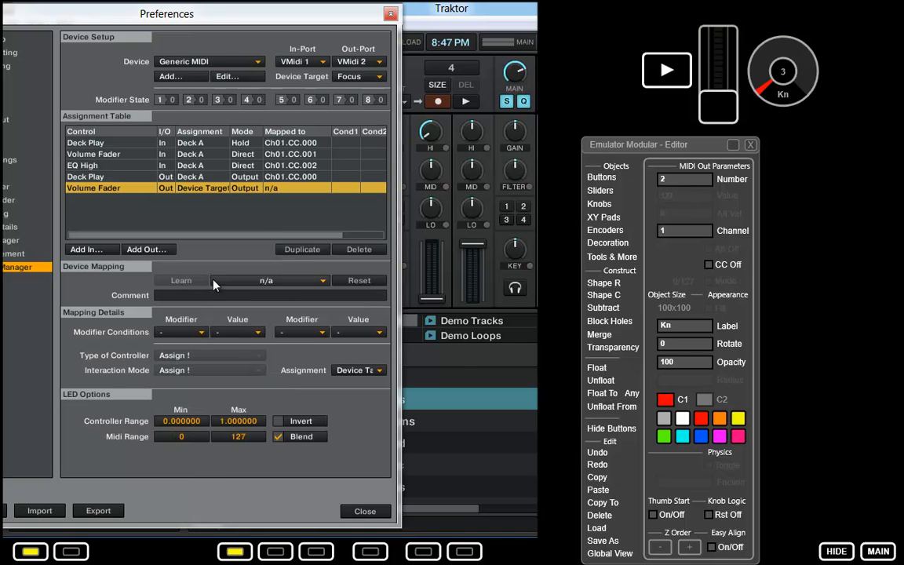
left_click(355, 369)
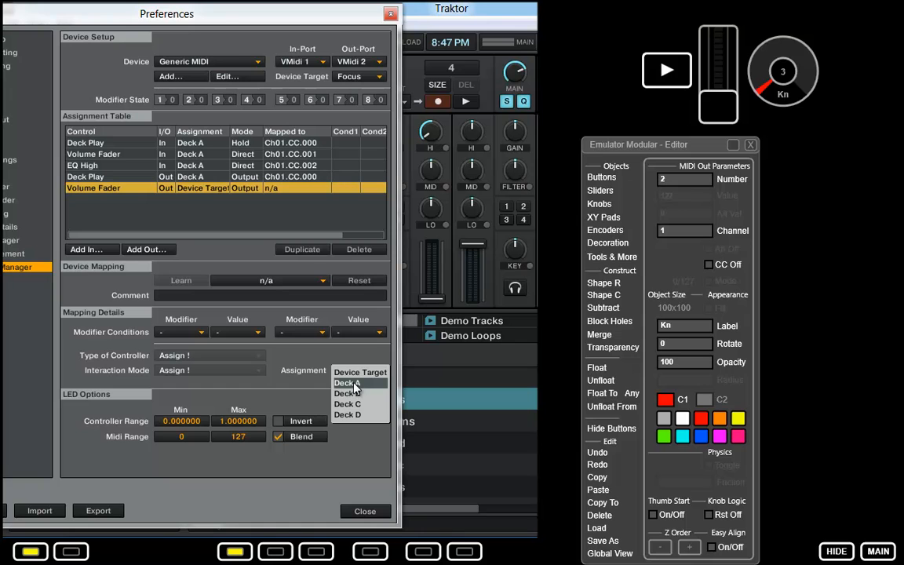
left_click(353, 383)
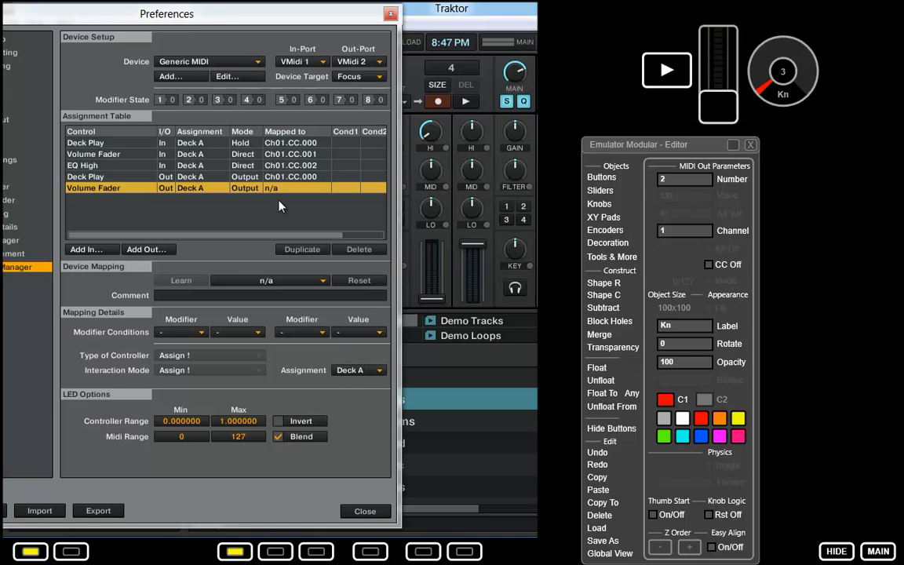
- Map the Volume Fader output control to Ch01 CC 001, matching the fader's input mapping
left_click(235, 280)
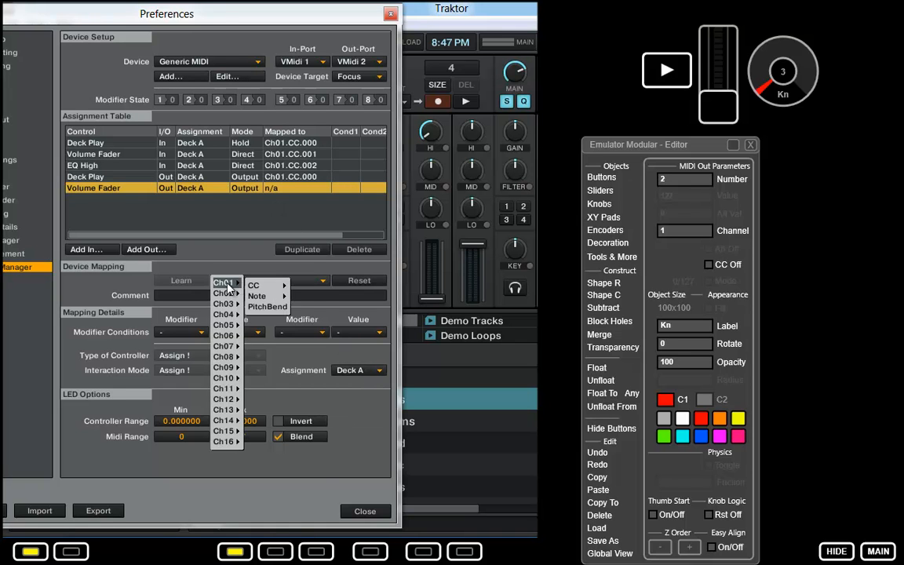
mouse_move(266, 291)
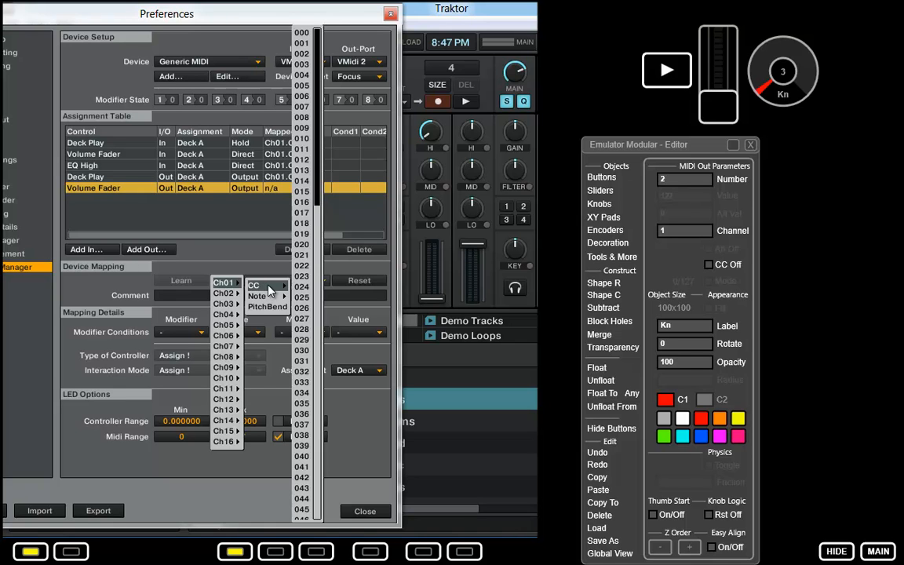
left_click(304, 45)
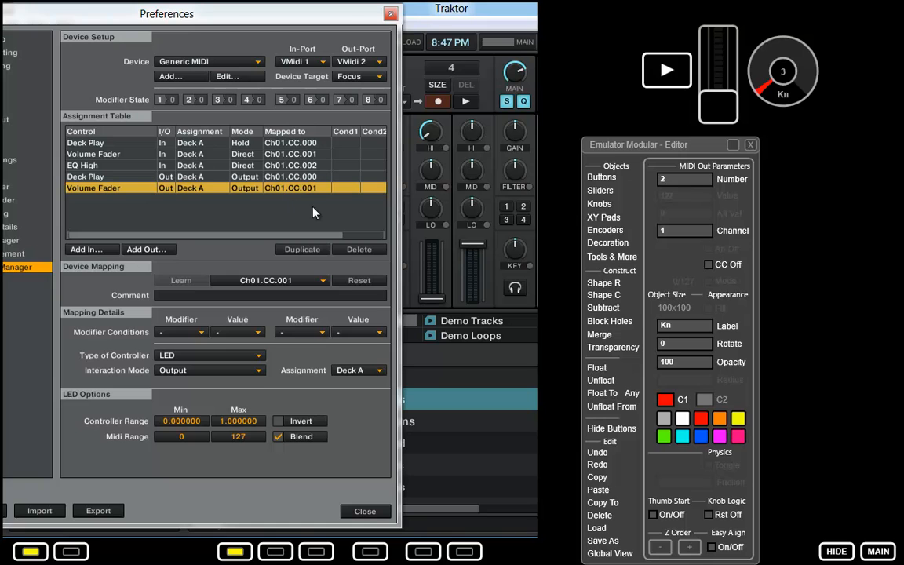
- Move Deck A's volume fader in the Traktor mixer to test the output feedback on the layout's slider
double_click(431, 301)
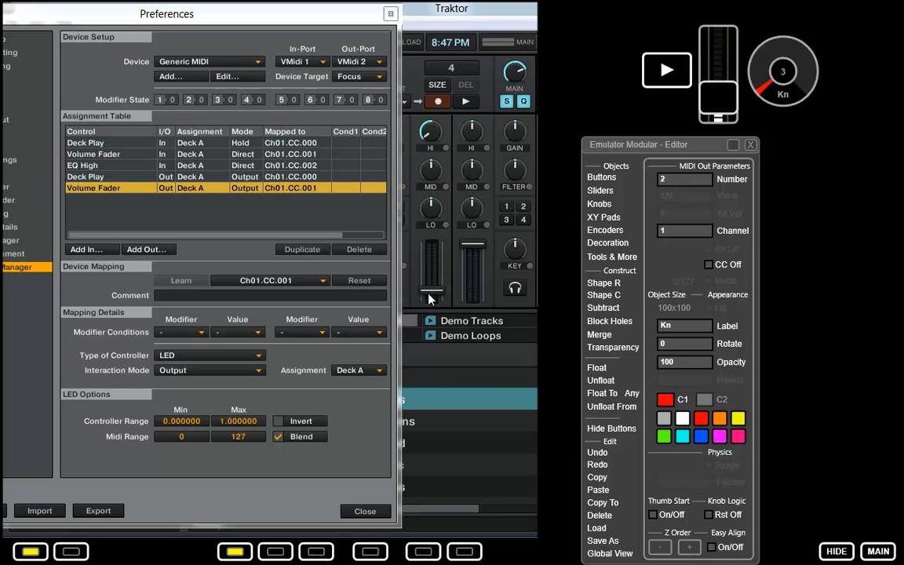
left_click(430, 301)
left_click(440, 300)
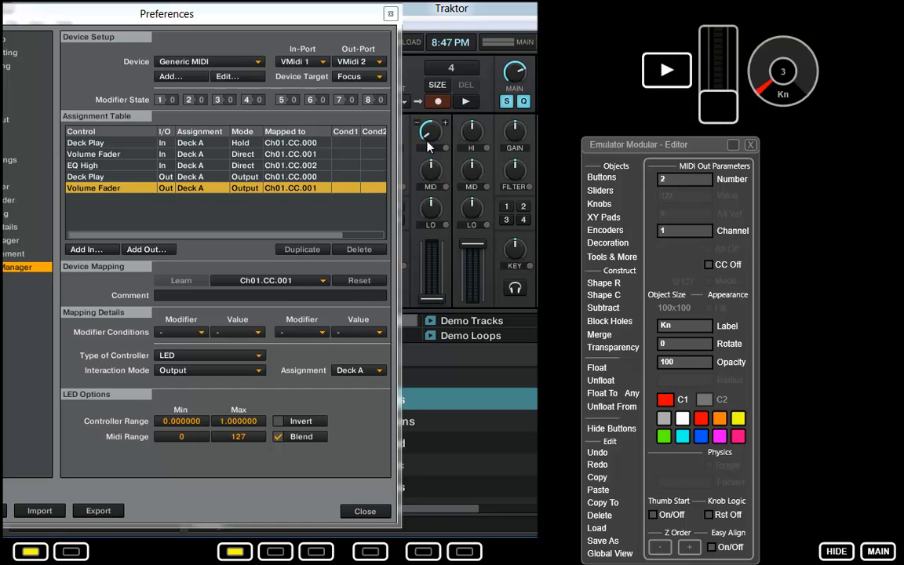
- Add a Mixer EQ High output control to the assignment table and assign it to Deck A
left_click(146, 250)
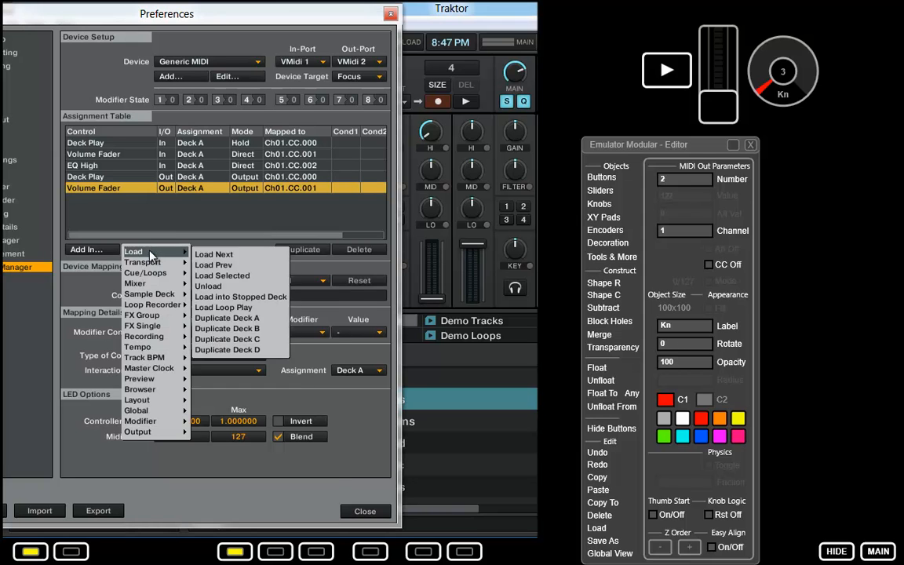
mouse_move(137, 283)
mouse_move(228, 240)
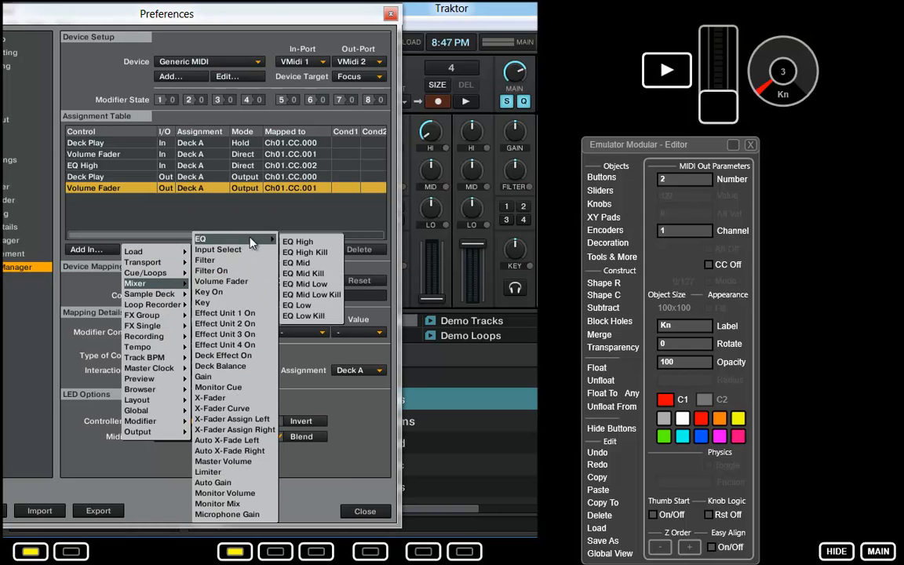
left_click(308, 243)
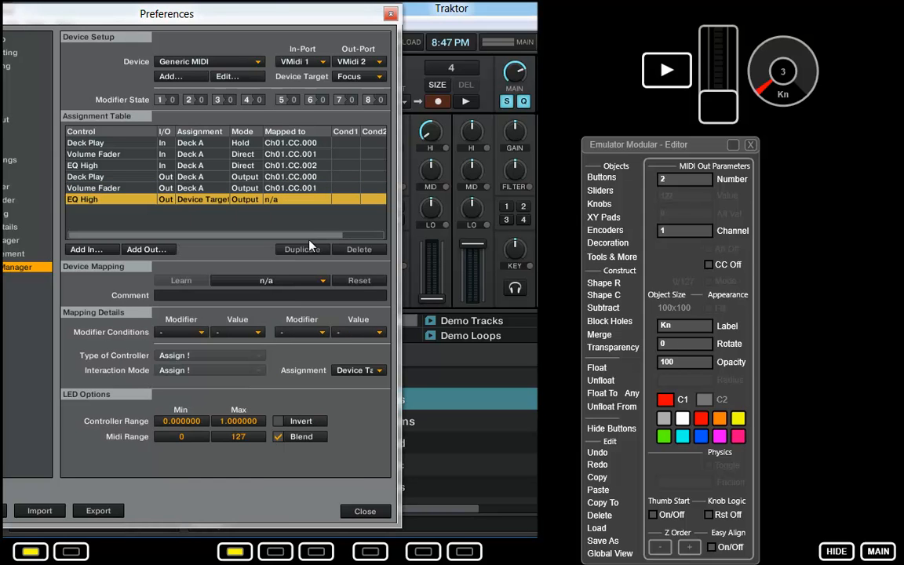
left_click(368, 371)
left_click(347, 384)
- Map the EQ High output control to Ch01 CC 002, matching the knob's input mapping
left_click(255, 281)
mouse_move(254, 287)
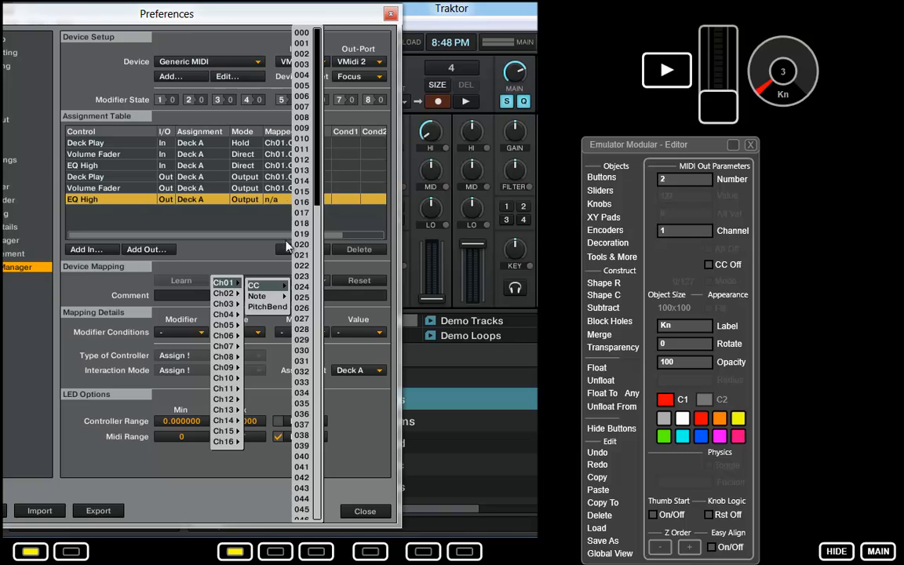
left_click(302, 54)
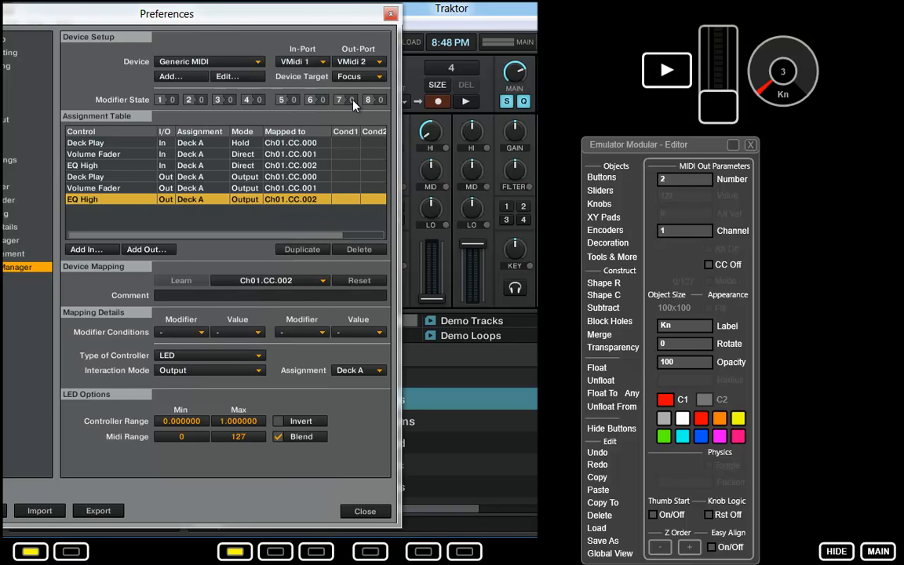
- Shift Preferences aside and turn Deck A's HI knob in the Traktor mixer to test the layout knob's feedback
left_click_drag(327, 15, 303, 17)
left_click_drag(429, 138, 430, 144)
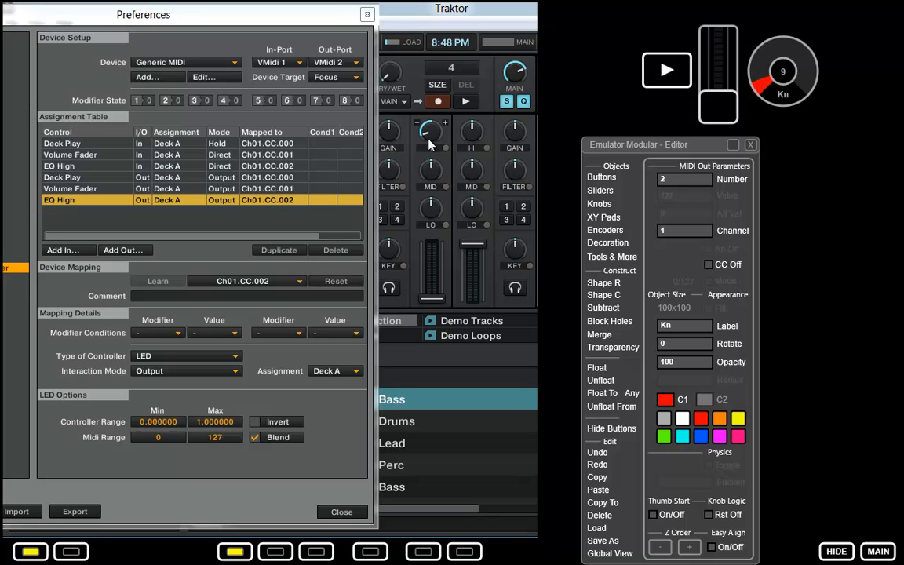